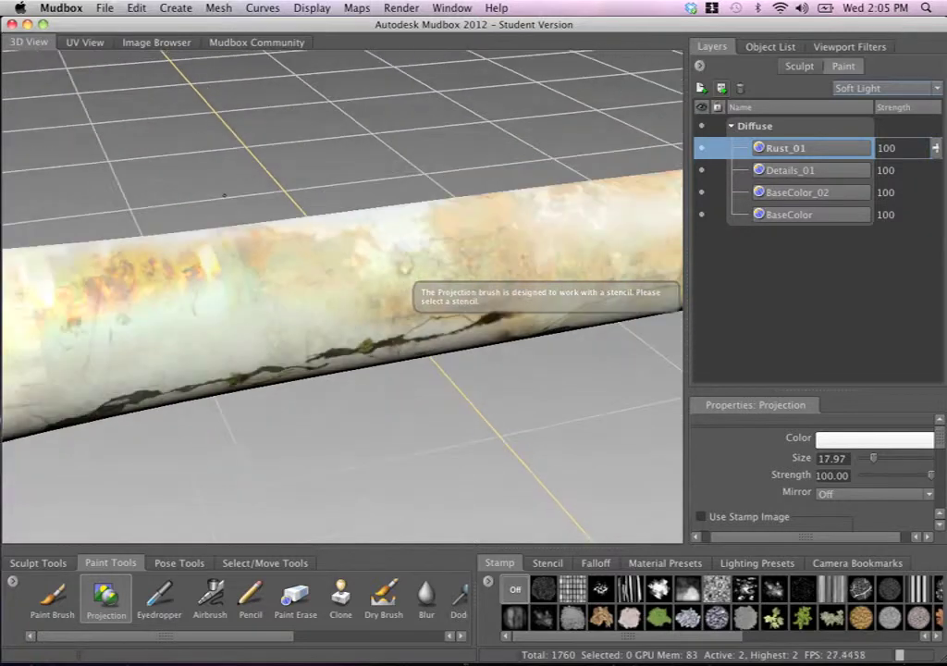
Blur the rust on the Rust_01 layer around the patches beside the orange band, using the Blur brush
{"action": "left_click_drag", "start_coordinate": [292, 271], "coordinate": [268, 306], "text": "alt"}
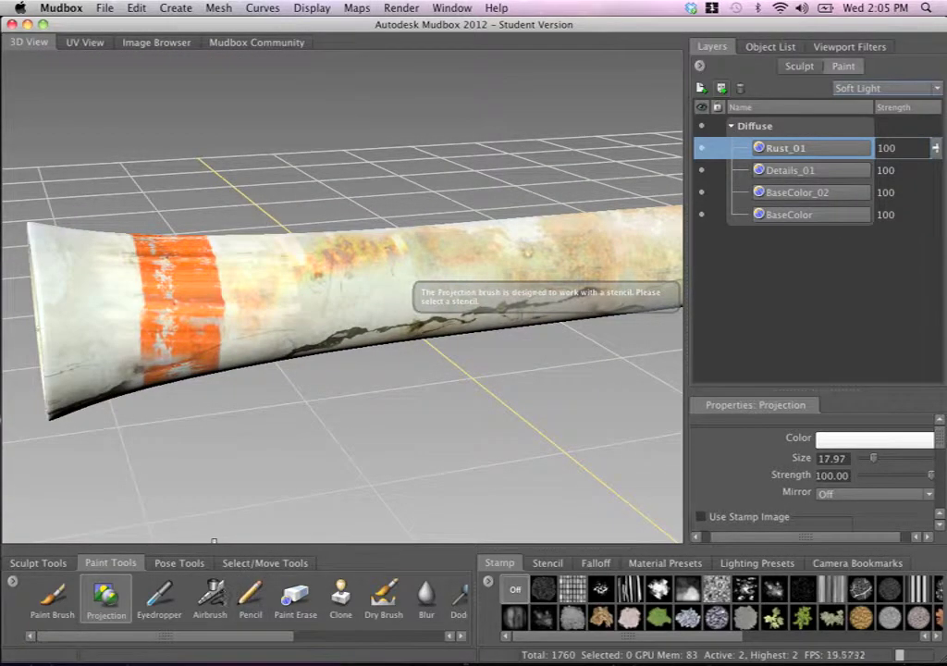
{"action": "left_click_drag", "start_coordinate": [291, 637], "coordinate": [327, 637]}
{"action": "left_click", "coordinate": [364, 597]}
{"action": "mouse_move", "coordinate": [344, 277]}
{"action": "right_mouse_down", "text": "alt"}
{"action": "mouse_move", "coordinate": [473, 326]}
{"action": "mouse_move", "coordinate": [360, 347]}
{"action": "right_mouse_up", "text": "alt"}
{"action": "key", "text": "b"}
{"action": "left_click_drag", "start_coordinate": [357, 346], "coordinate": [222, 363]}
{"action": "right_click_drag", "start_coordinate": [378, 332], "coordinate": [262, 306], "text": "alt"}
{"action": "left_click_drag", "start_coordinate": [222, 363], "coordinate": [254, 390]}
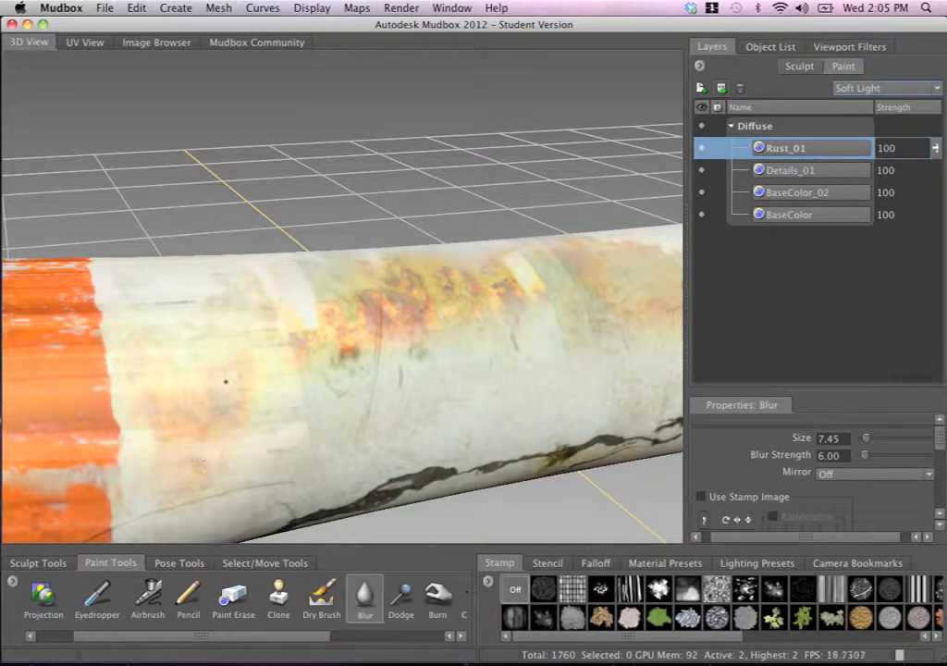
Clone the sampled rust texture onto the pale area beside the rust patch on the tube's upper side
{"action": "mouse_move", "coordinate": [355, 363]}
{"action": "left_mouse_down", "text": "alt"}
{"action": "mouse_move", "coordinate": [245, 279]}
{"action": "mouse_move", "coordinate": [309, 339]}
{"action": "mouse_move", "coordinate": [272, 302]}
{"action": "mouse_move", "coordinate": [368, 352]}
{"action": "left_mouse_up", "text": "alt"}
{"action": "left_click", "coordinate": [277, 599]}
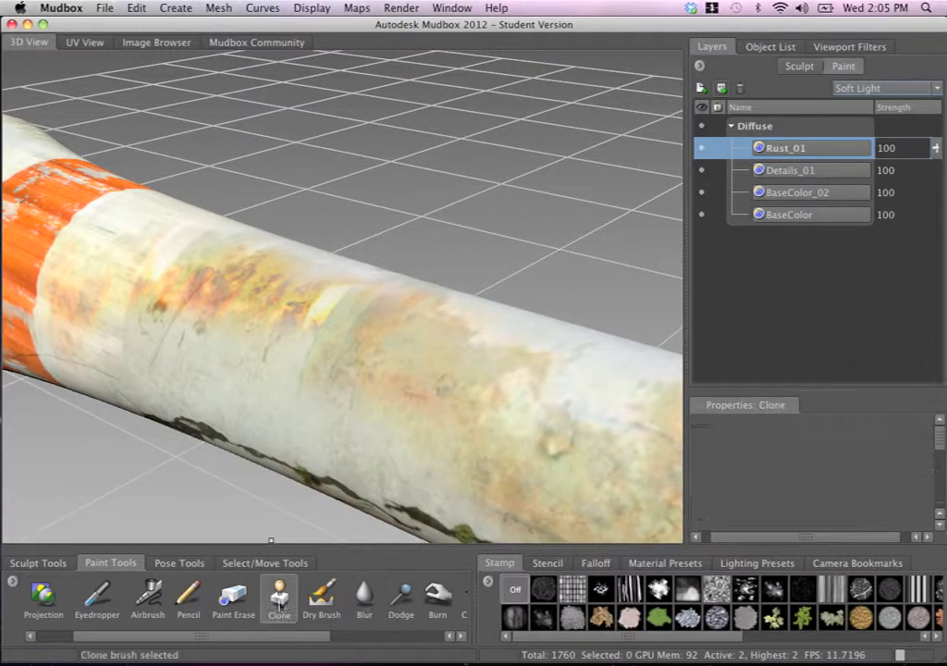
{"action": "mouse_move", "coordinate": [338, 345]}
{"action": "left_mouse_down", "text": "alt"}
{"action": "mouse_move", "coordinate": [395, 301]}
{"action": "mouse_move", "coordinate": [281, 342]}
{"action": "left_mouse_up", "text": "alt"}
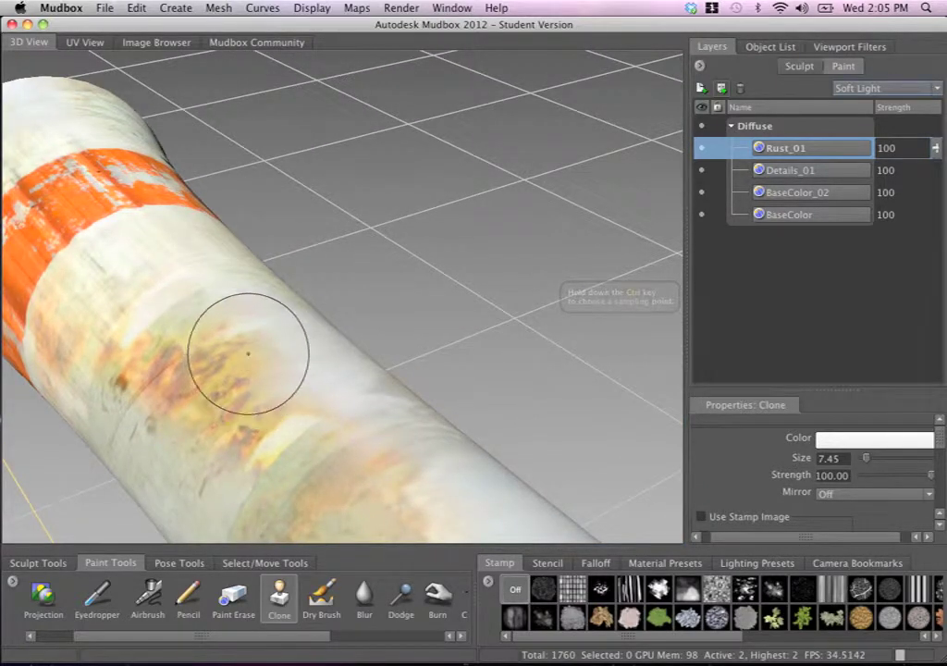
{"action": "left_click", "coordinate": [184, 359], "text": "ctrl"}
{"action": "left_click_drag", "start_coordinate": [283, 335], "coordinate": [289, 378]}
Darken the midtones of the Rust_01 layer along the tube with the Burn brush
{"action": "left_click_drag", "start_coordinate": [408, 308], "coordinate": [459, 271], "text": "alt"}
{"action": "right_click_drag", "start_coordinate": [459, 271], "coordinate": [468, 355], "text": "alt"}
{"action": "left_click_drag", "start_coordinate": [467, 355], "coordinate": [419, 371], "text": "alt"}
{"action": "right_click_drag", "start_coordinate": [419, 371], "coordinate": [315, 370], "text": "alt"}
{"action": "left_click_drag", "start_coordinate": [314, 370], "coordinate": [351, 370], "text": "alt"}
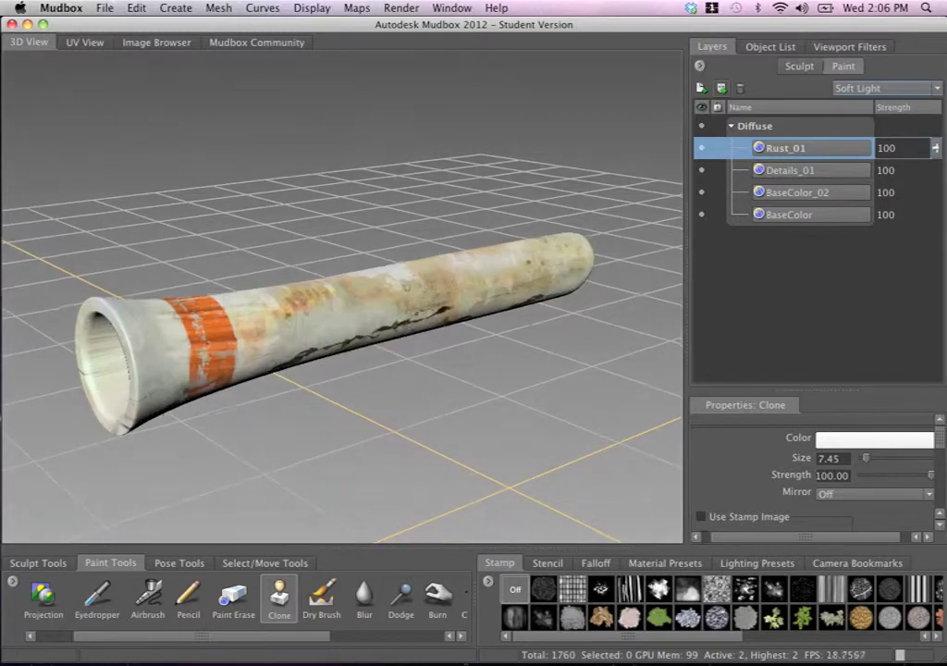
{"action": "middle_click_drag", "start_coordinate": [448, 319], "coordinate": [436, 314], "text": "alt"}
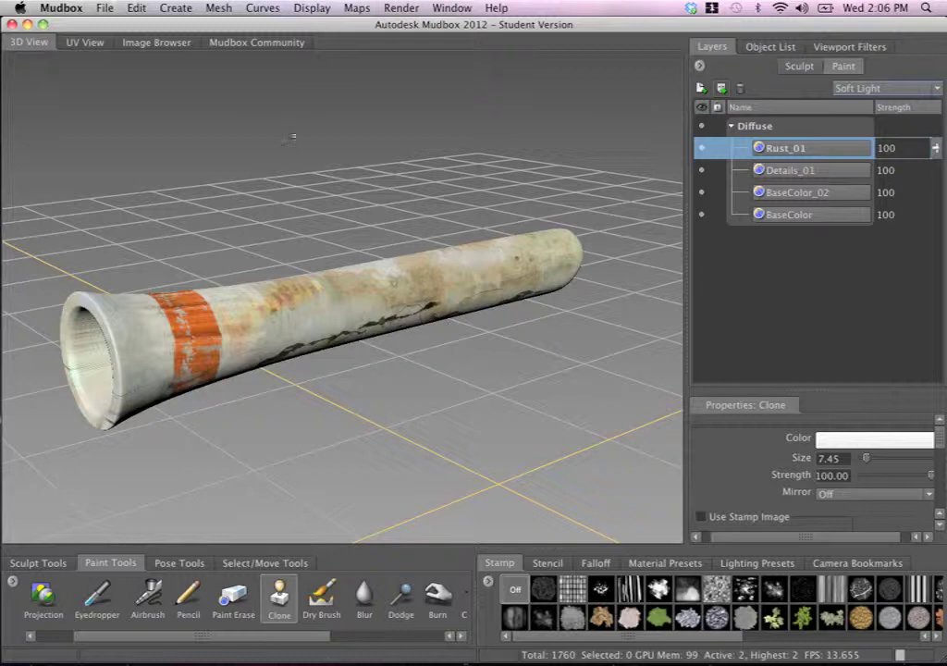
{"action": "left_click_drag", "start_coordinate": [373, 272], "coordinate": [301, 475], "text": "alt"}
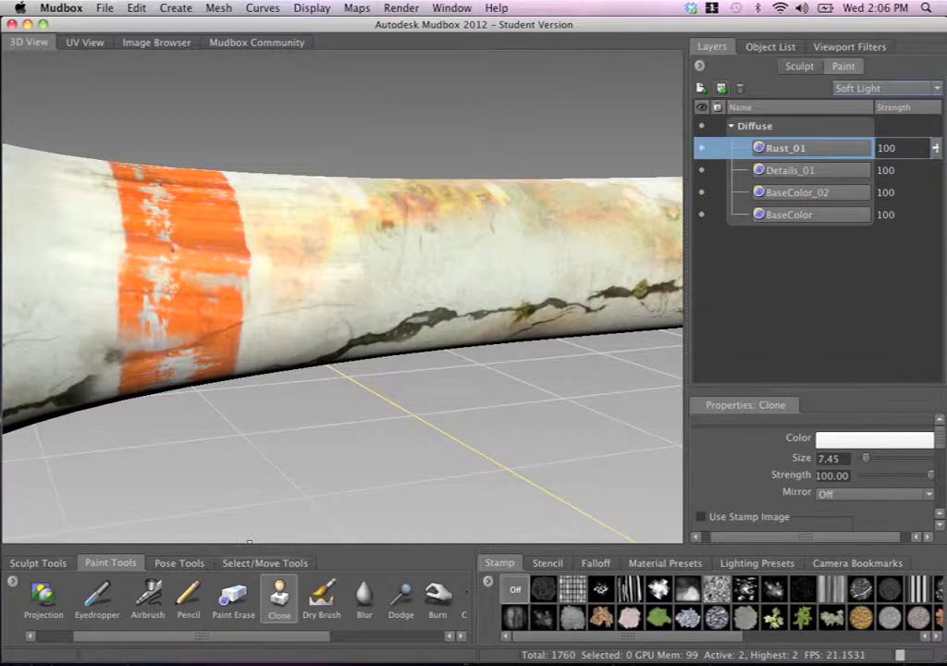
{"action": "left_click_drag", "start_coordinate": [295, 635], "coordinate": [343, 635]}
{"action": "left_click", "coordinate": [356, 601]}
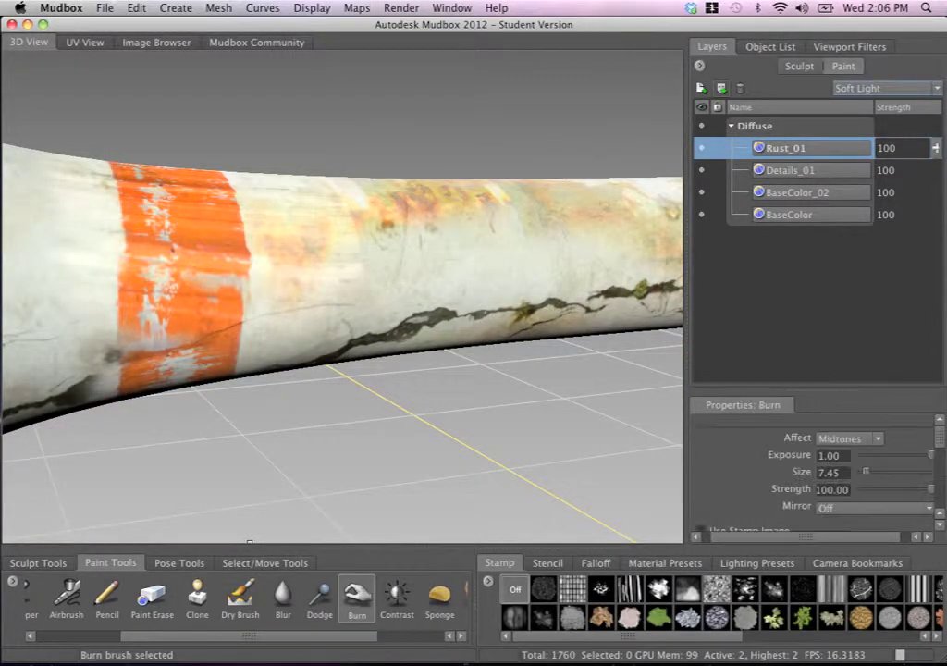
{"action": "left_click_drag", "start_coordinate": [407, 311], "coordinate": [360, 366], "text": "alt"}
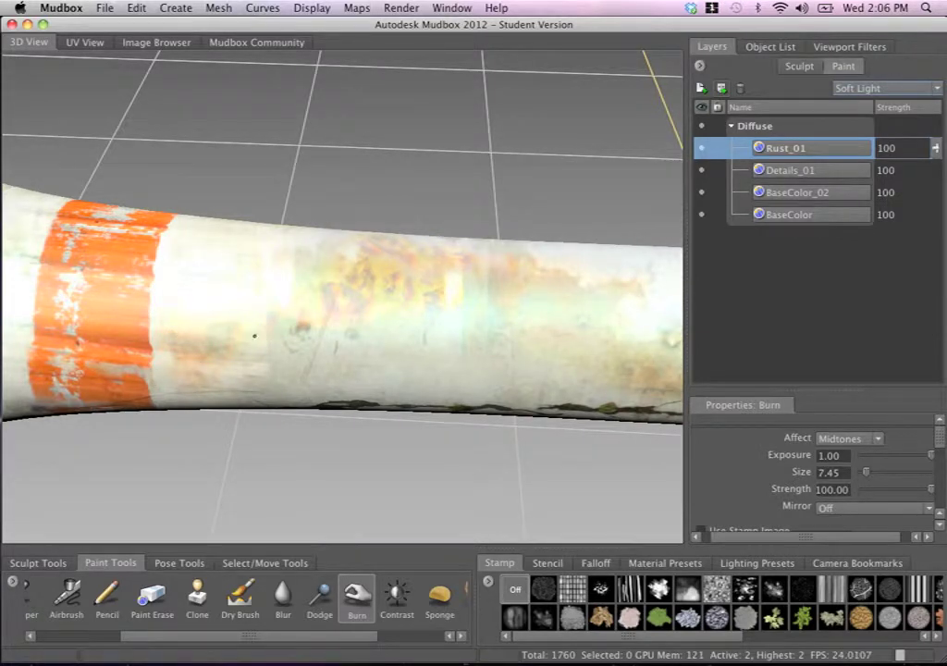
{"action": "mouse_move", "coordinate": [580, 297]}
{"action": "left_mouse_down", "text": "alt"}
{"action": "mouse_move", "coordinate": [345, 300]}
{"action": "mouse_move", "coordinate": [408, 321]}
{"action": "left_mouse_up", "text": "alt"}
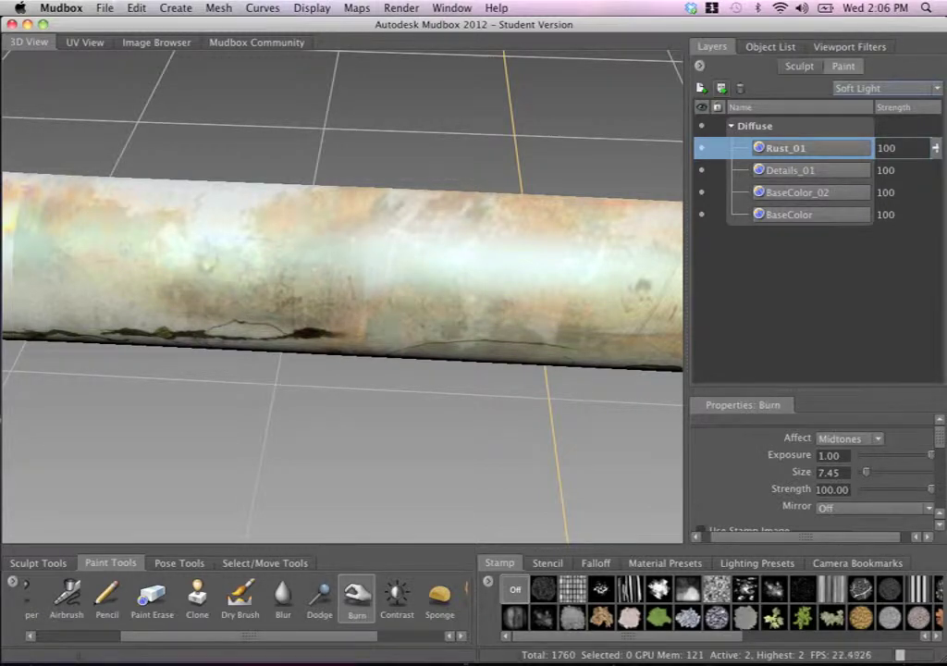
{"action": "left_click_drag", "start_coordinate": [419, 268], "coordinate": [549, 253], "text": "alt"}
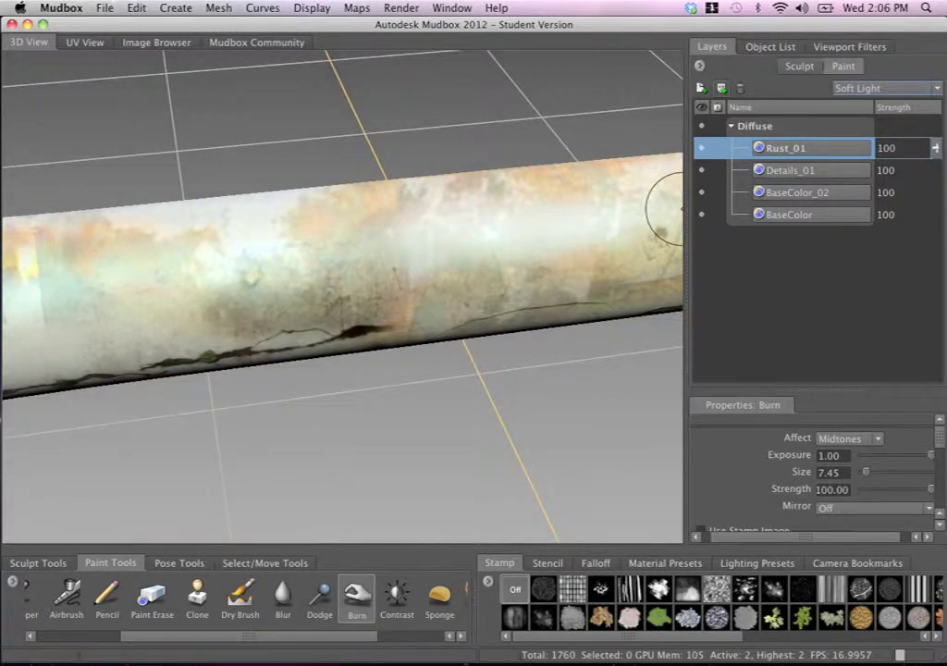
Burn the midtones of the BaseColor_02 layer along the tube's body and toward the flared end
{"action": "left_click", "coordinate": [799, 193]}
{"action": "left_click_drag", "start_coordinate": [359, 306], "coordinate": [314, 231], "text": "alt"}
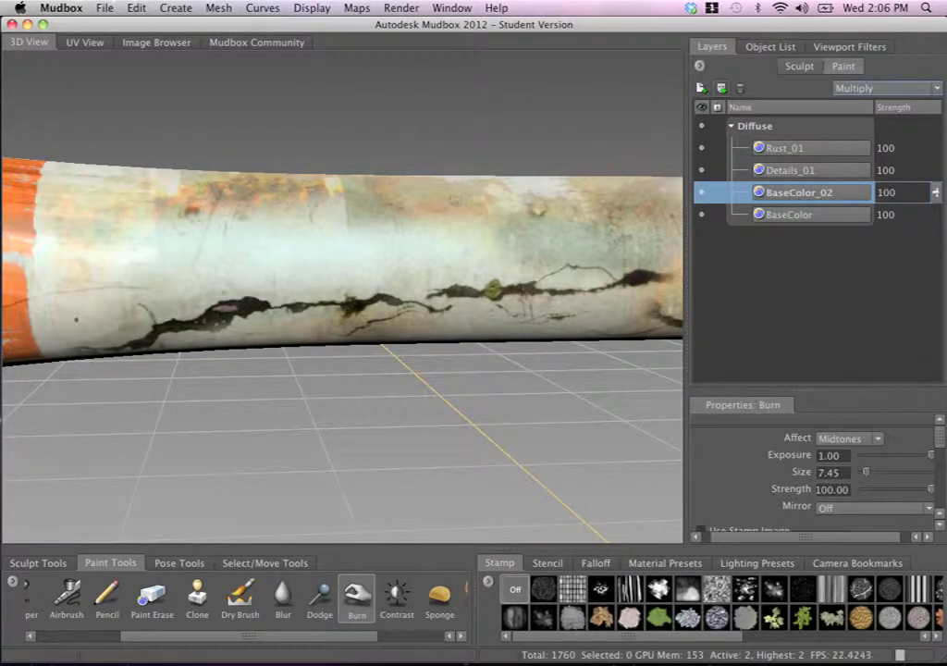
{"action": "left_click_drag", "start_coordinate": [51, 245], "coordinate": [274, 274], "text": "alt"}
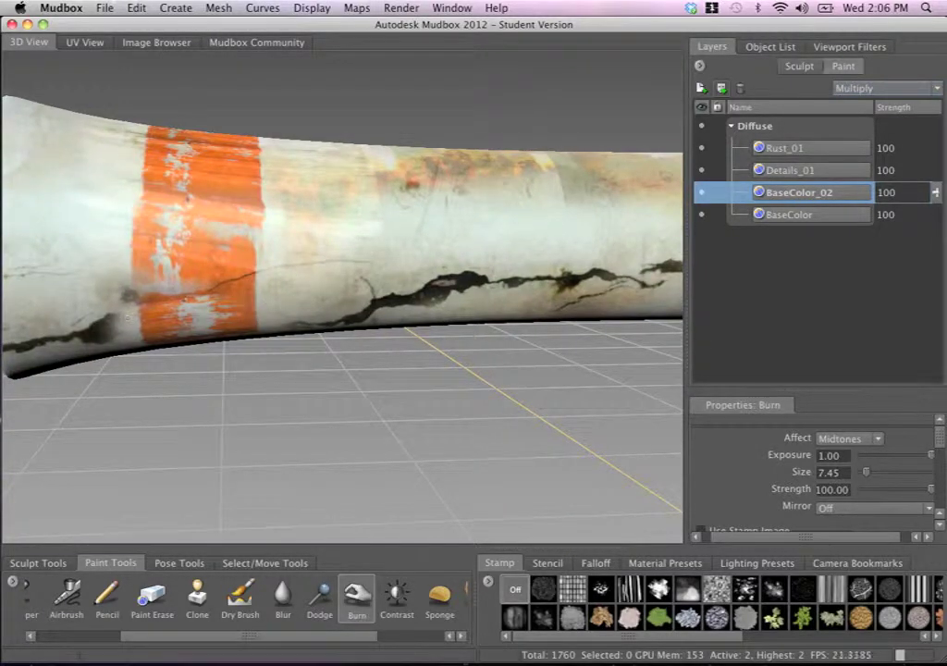
{"action": "left_click_drag", "start_coordinate": [72, 245], "coordinate": [334, 243], "text": "alt"}
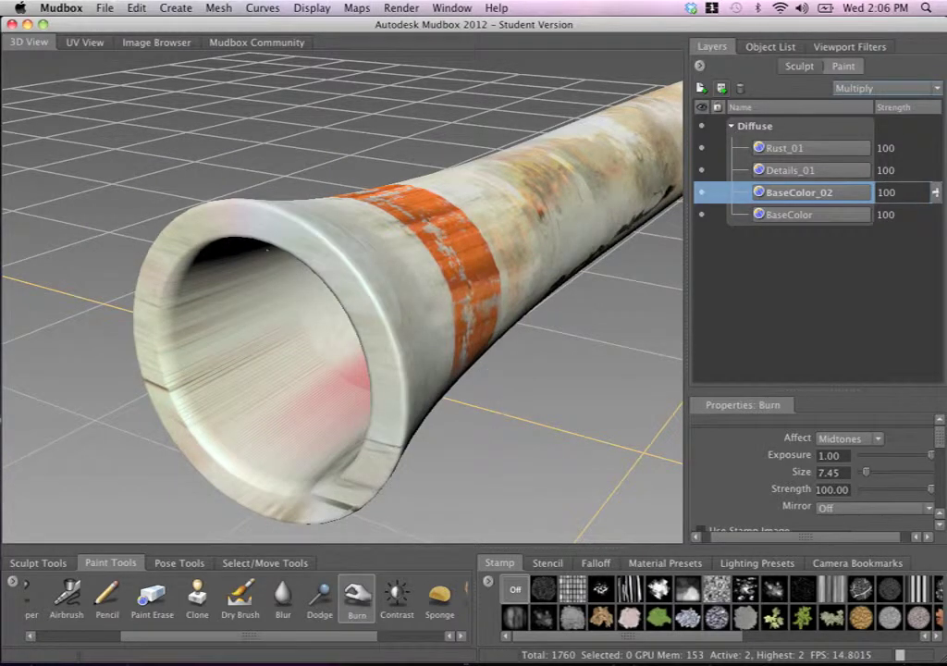
Burn the midtones of the BaseColor layer on the rim and inside of the flared opening
{"action": "left_click", "coordinate": [781, 214]}
{"action": "mouse_move", "coordinate": [191, 217]}
{"action": "left_mouse_down"}
{"action": "mouse_move", "coordinate": [231, 181]}
{"action": "mouse_move", "coordinate": [278, 231]}
{"action": "mouse_move", "coordinate": [268, 208]}
{"action": "mouse_move", "coordinate": [309, 270]}
{"action": "mouse_move", "coordinate": [222, 369]}
{"action": "mouse_move", "coordinate": [199, 162]}
{"action": "left_mouse_up"}
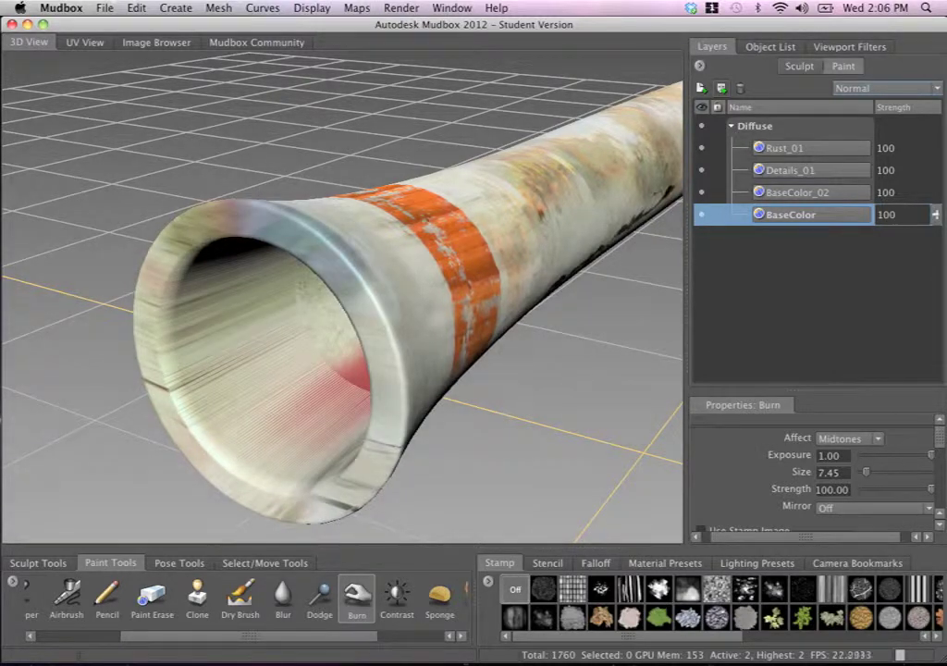
{"action": "right_click_drag", "start_coordinate": [394, 342], "coordinate": [365, 179], "text": "alt"}
{"action": "left_click_drag", "start_coordinate": [424, 233], "coordinate": [337, 228], "text": "alt"}
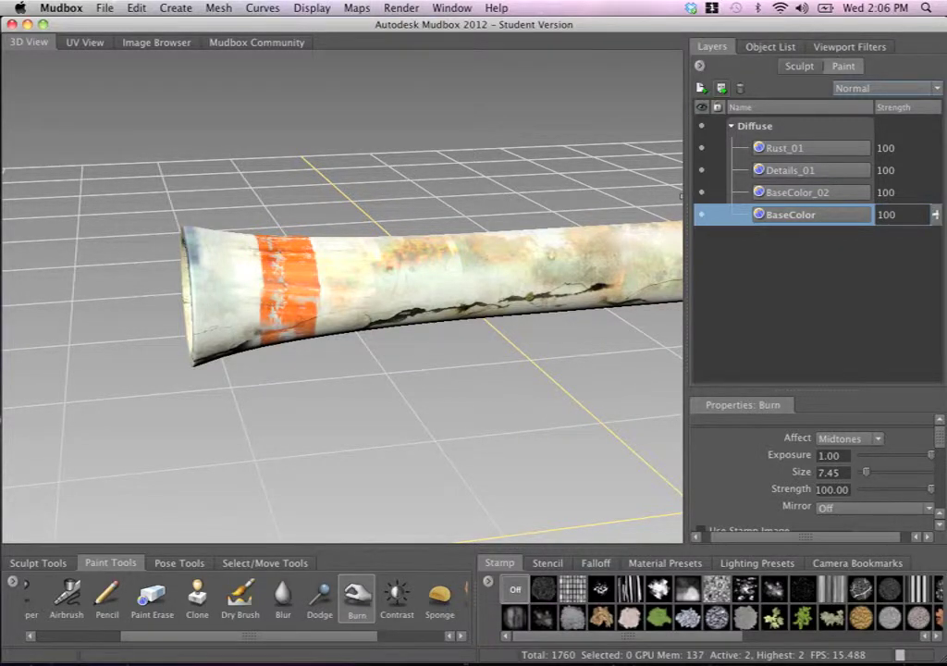
Burn the edge of the orange band on the Details_01 layer
{"action": "left_click", "coordinate": [724, 170]}
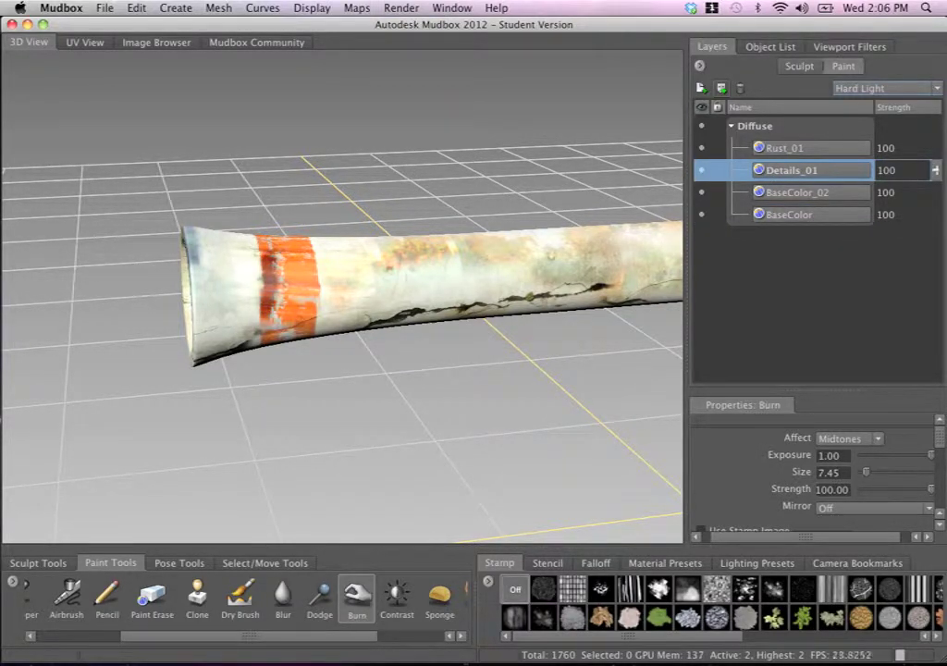
{"action": "left_click_drag", "start_coordinate": [495, 194], "coordinate": [412, 254], "text": "alt"}
{"action": "middle_click_drag", "start_coordinate": [412, 253], "coordinate": [209, 283], "text": "alt"}
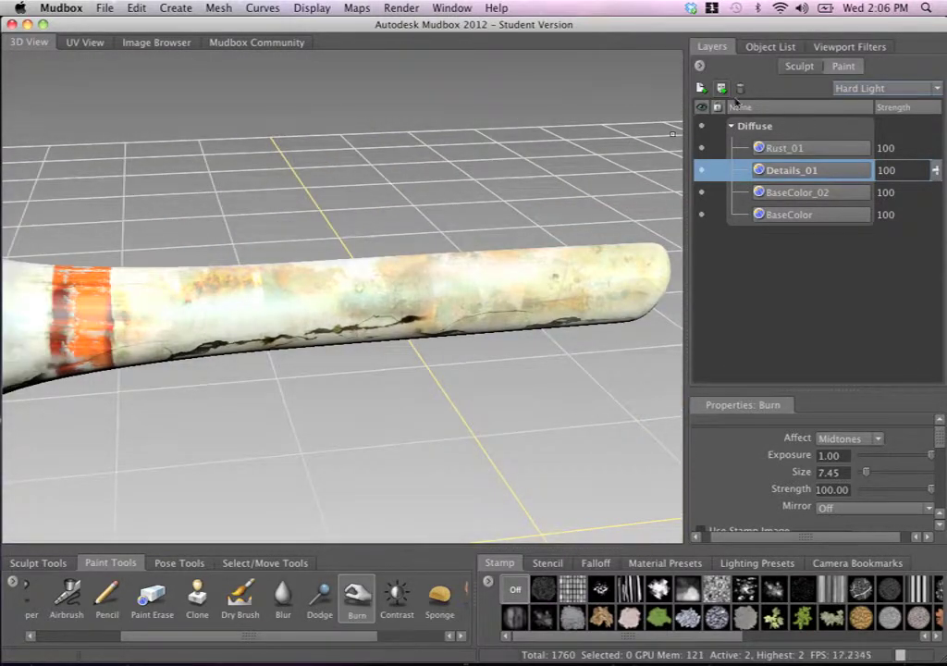
{"action": "middle_click_drag", "start_coordinate": [392, 263], "coordinate": [464, 243], "text": "alt"}
{"action": "right_click_drag", "start_coordinate": [464, 243], "coordinate": [455, 221], "text": "alt"}
Create a new paint layer named Decals with size 2048, Targa [8 bit, RGBA] format and the Diffuse channel
{"action": "left_click", "coordinate": [700, 67]}
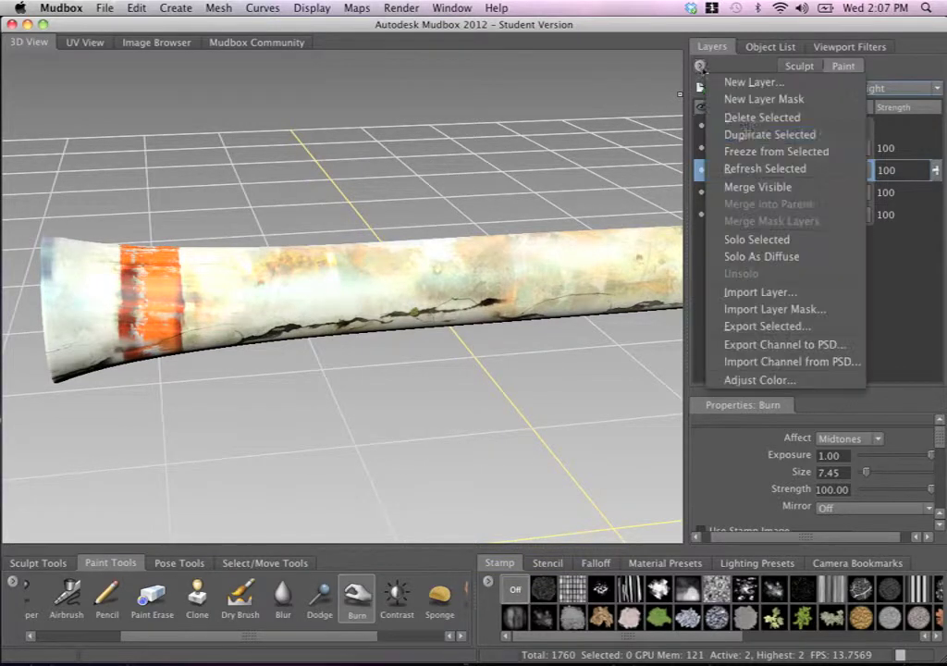
{"action": "left_click", "coordinate": [750, 82]}
{"action": "key", "text": "super+a"}
{"action": "type", "text": "D"}
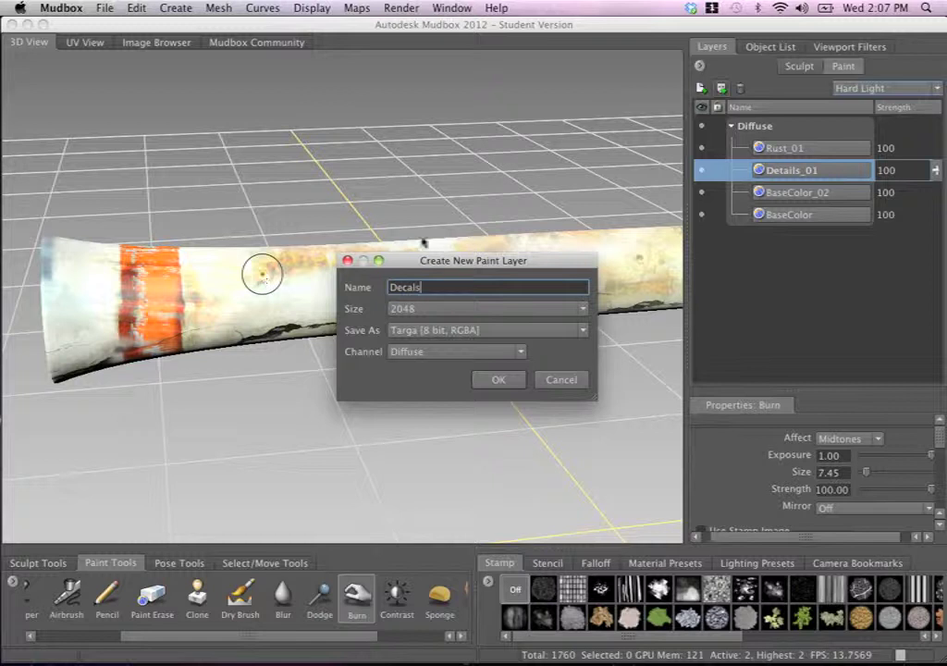
{"action": "left_click", "coordinate": [425, 330]}
{"action": "left_click", "coordinate": [416, 403]}
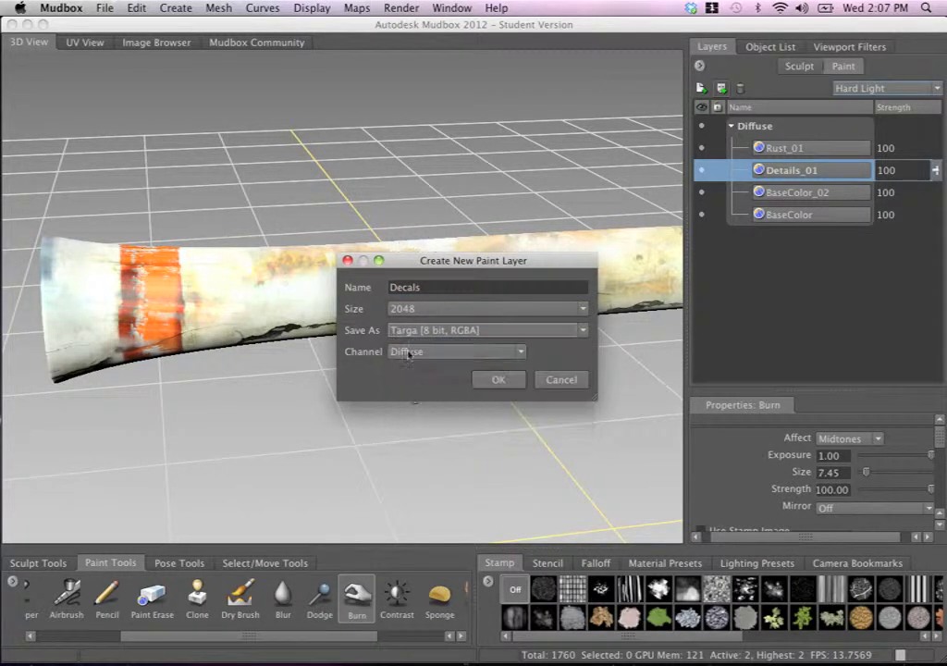
{"action": "left_click", "coordinate": [497, 379]}
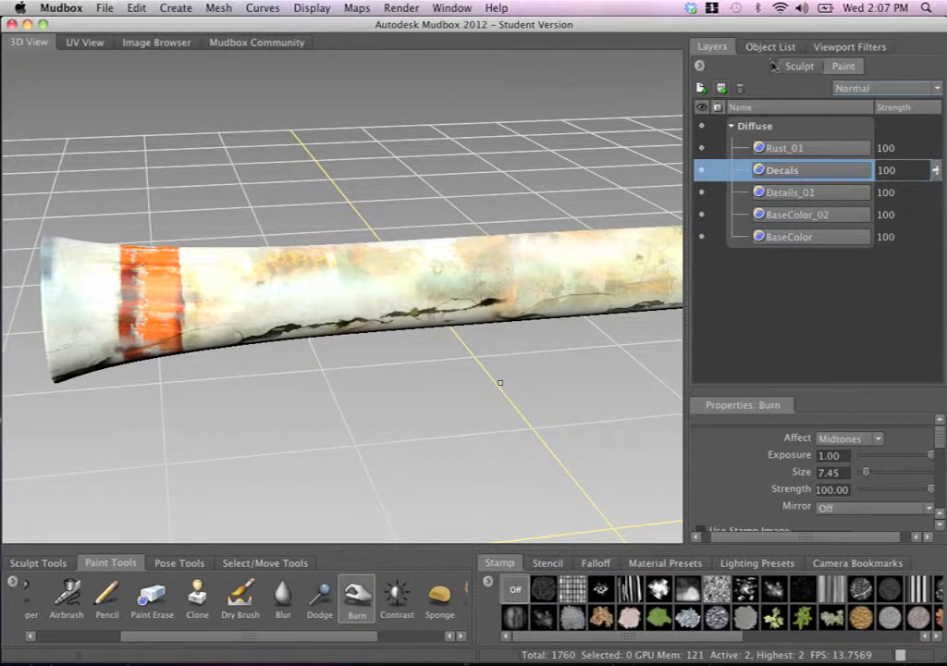
Set the Instructions0028_S.jpg texture as the stencil and return to the 3D view
{"action": "left_click", "coordinate": [157, 42]}
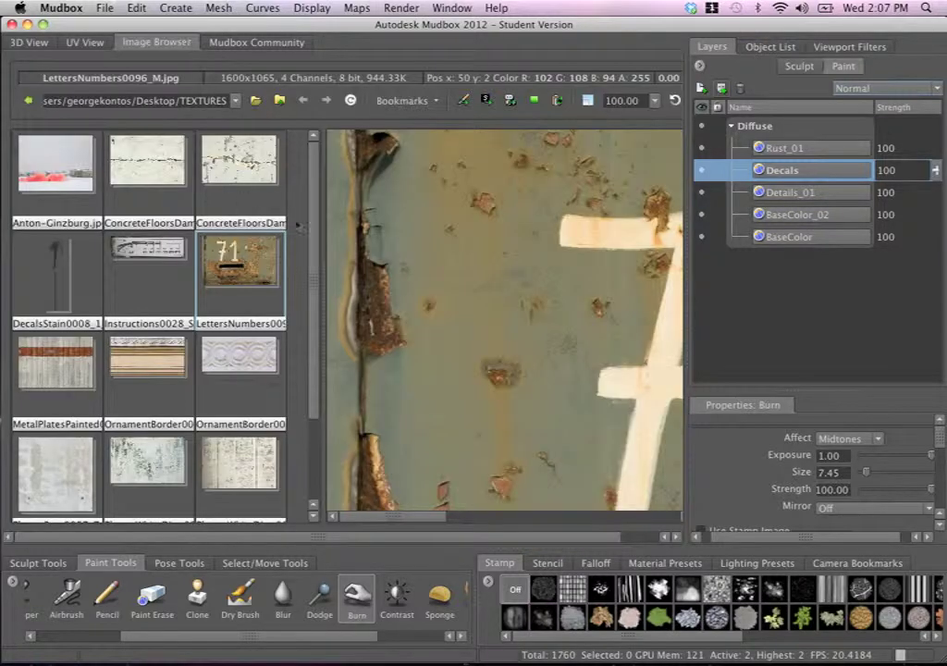
{"action": "scroll", "coordinate": [313, 244], "scroll_direction": "down", "scroll_amount": 2}
{"action": "left_click", "coordinate": [148, 221]}
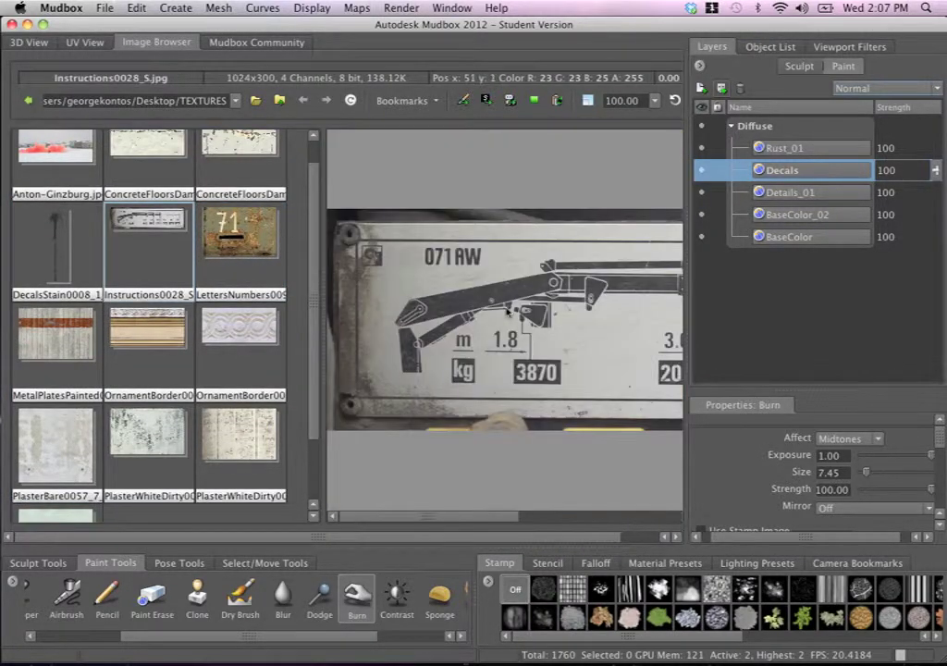
{"action": "left_click", "coordinate": [505, 100]}
{"action": "left_click", "coordinate": [85, 42]}
{"action": "left_click", "coordinate": [30, 43]}
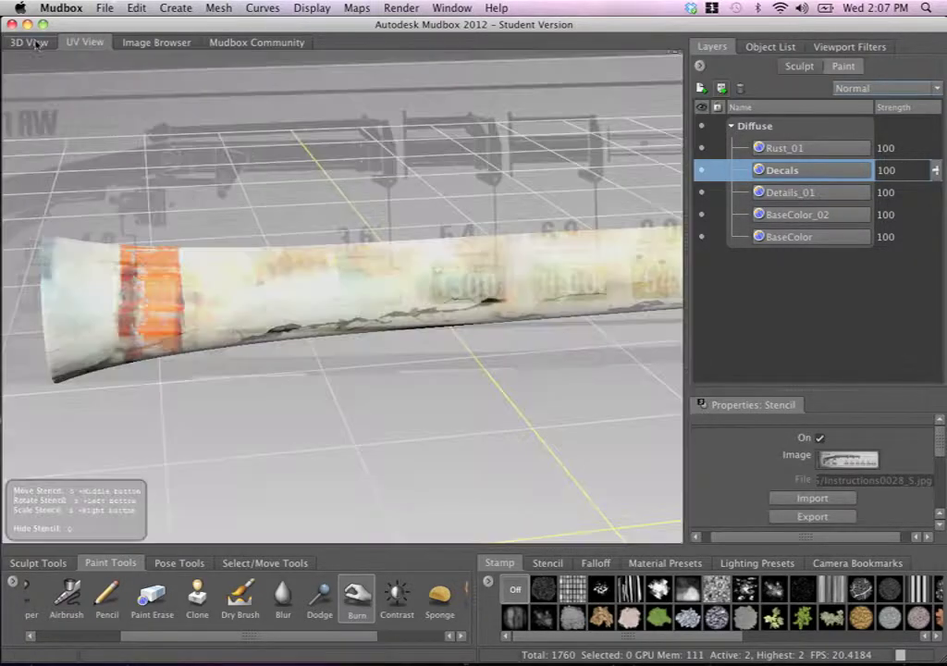
Scale the instruction-plate stencil down and switch to the Projection brush
{"action": "left_click_drag", "start_coordinate": [362, 231], "coordinate": [390, 240], "text": "alt"}
{"action": "right_click_drag", "start_coordinate": [434, 250], "coordinate": [220, 263]}
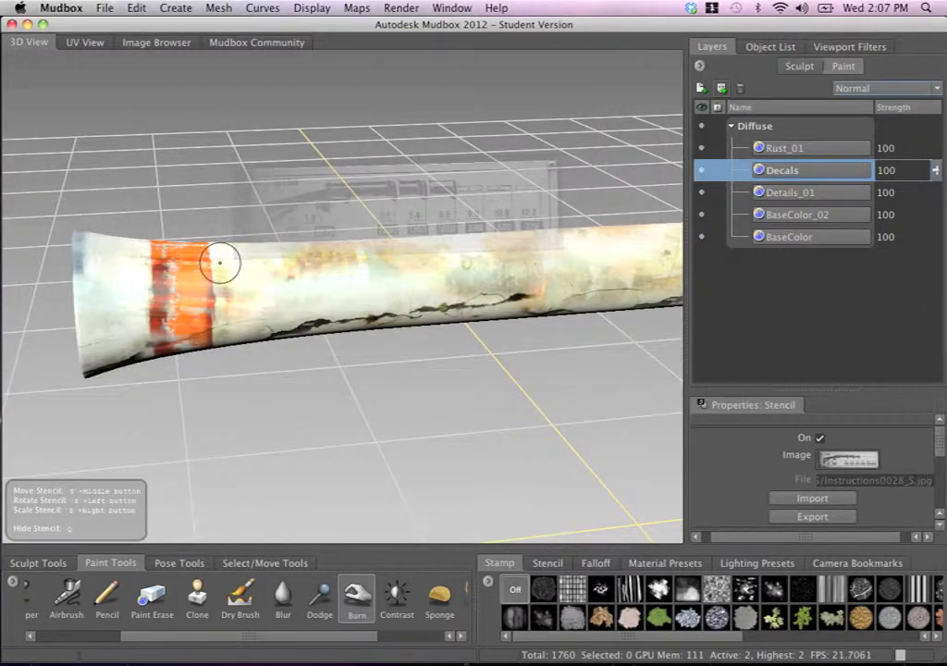
{"action": "left_click_drag", "start_coordinate": [150, 637], "coordinate": [67, 637]}
{"action": "left_click", "coordinate": [106, 599]}
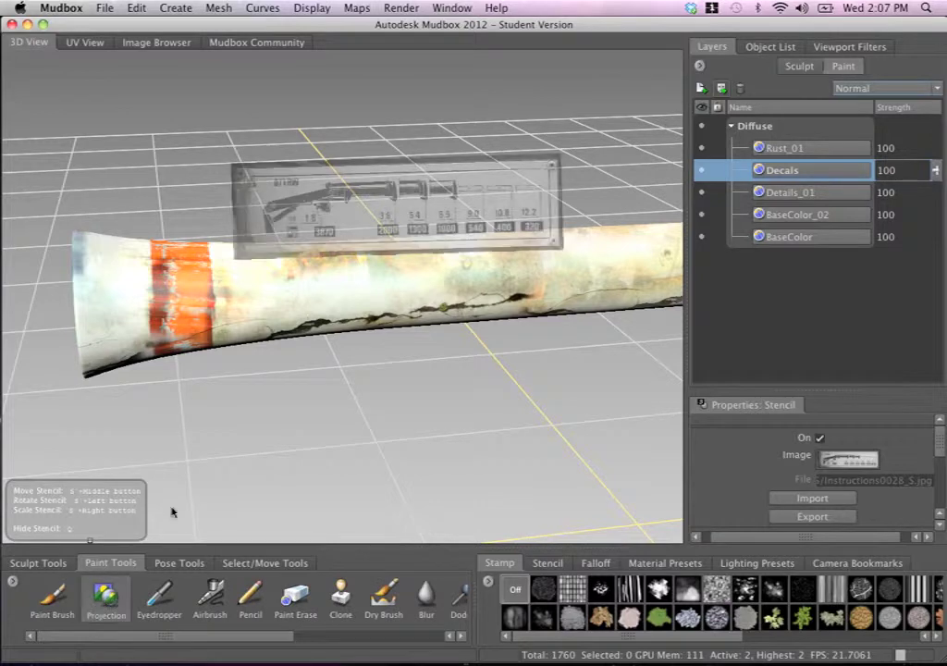
Enlarge, rotate and move the stencil so its row of numbers lies over the tube's rounded end
{"action": "left_click_drag", "start_coordinate": [395, 310], "coordinate": [330, 275], "text": "alt"}
{"action": "right_click_drag", "start_coordinate": [436, 313], "coordinate": [353, 306], "text": "alt"}
{"action": "middle_click_drag", "start_coordinate": [353, 306], "coordinate": [308, 275], "text": "alt"}
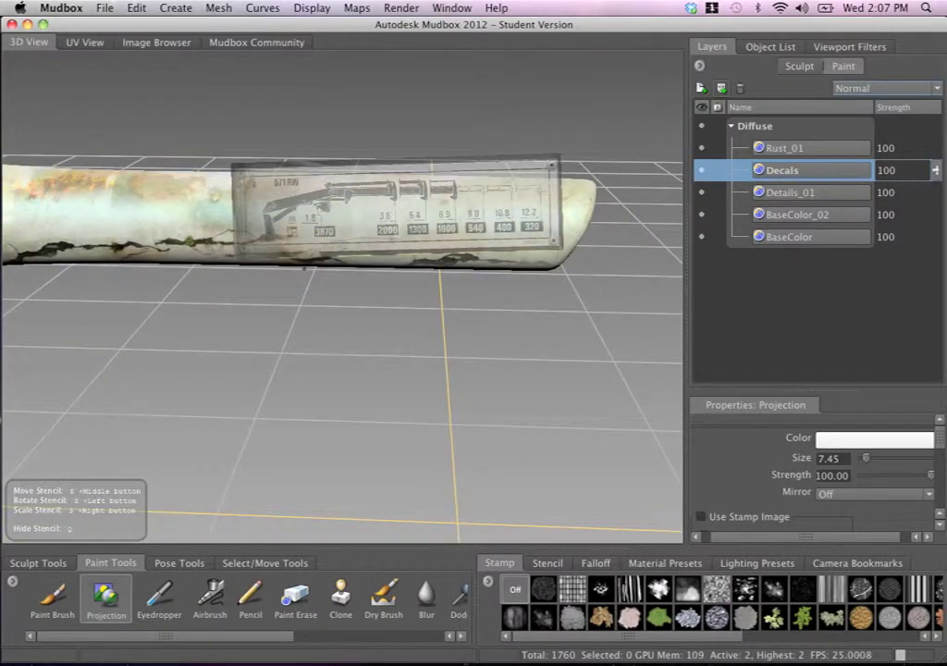
{"action": "right_click_drag", "start_coordinate": [332, 232], "coordinate": [503, 326]}
{"action": "left_click_drag", "start_coordinate": [503, 326], "coordinate": [385, 225]}
{"action": "middle_click_drag", "start_coordinate": [379, 226], "coordinate": [363, 235]}
{"action": "left_click_drag", "start_coordinate": [363, 234], "coordinate": [364, 235]}
{"action": "middle_click_drag", "start_coordinate": [364, 235], "coordinate": [381, 212]}
{"action": "right_click_drag", "start_coordinate": [381, 212], "coordinate": [342, 208]}
{"action": "middle_click_drag", "start_coordinate": [342, 208], "coordinate": [341, 203]}
{"action": "left_click_drag", "start_coordinate": [340, 203], "coordinate": [342, 204]}
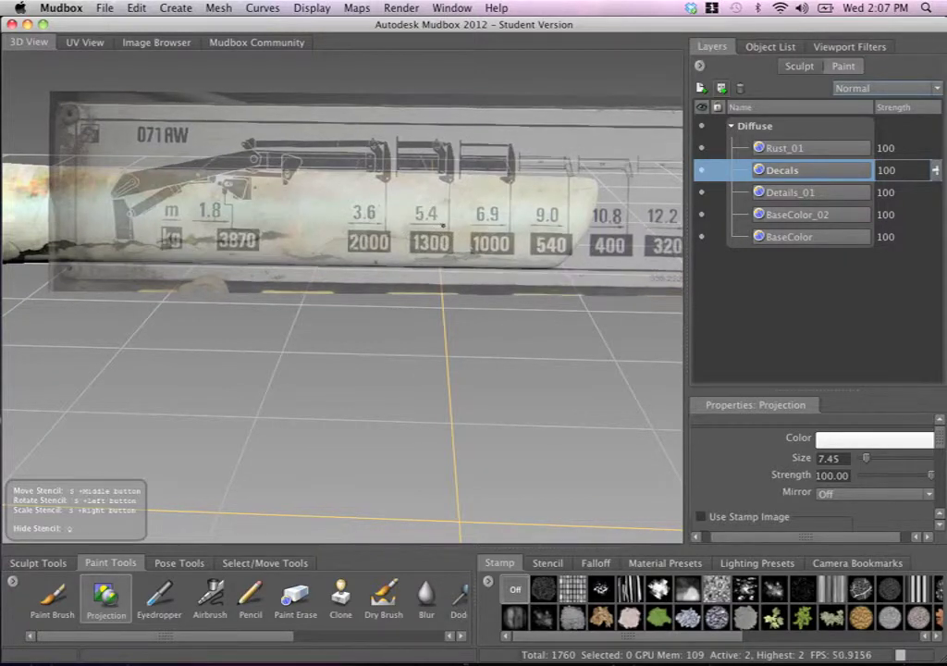
Project the stencil's numbers from 3.6 to 9.0 and their boxed labels onto the tube's rounded end, then hide the stencil
{"action": "key", "text": "q"}
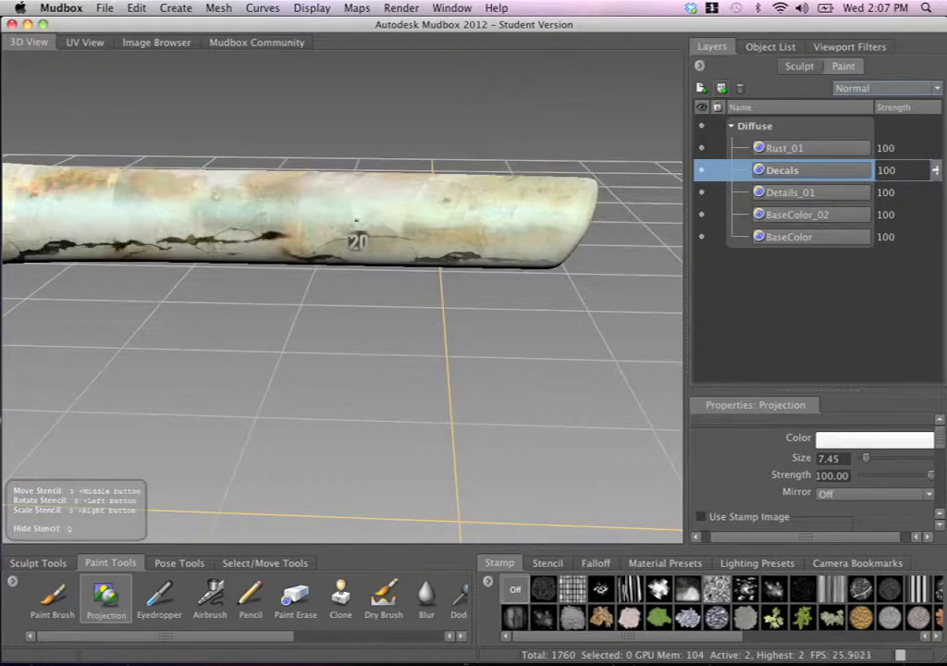
{"action": "left_click_drag", "start_coordinate": [424, 207], "coordinate": [498, 198]}
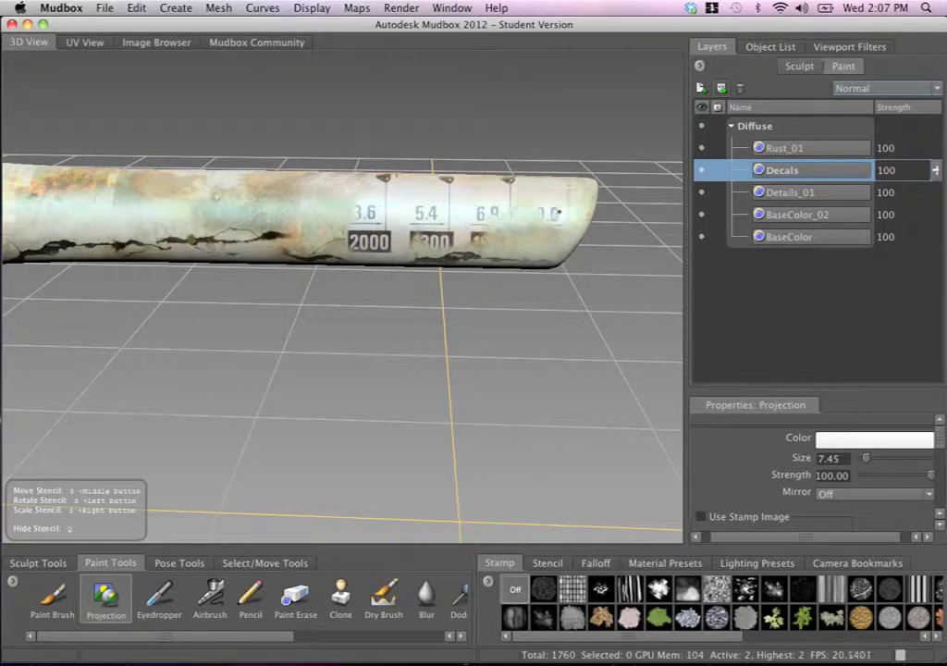
{"action": "left_click_drag", "start_coordinate": [558, 211], "coordinate": [514, 212]}
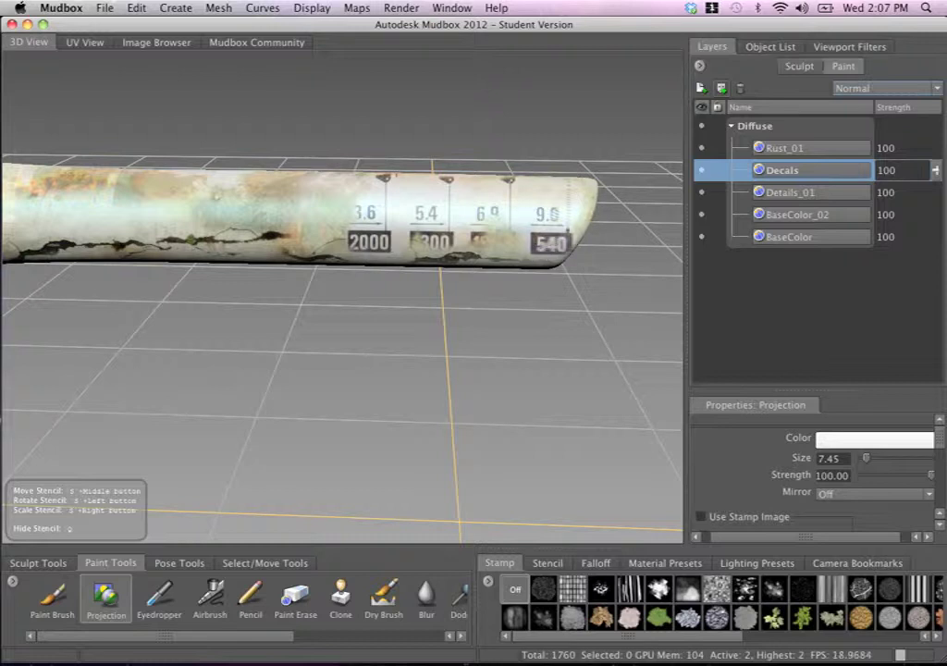
{"action": "key", "text": "q"}
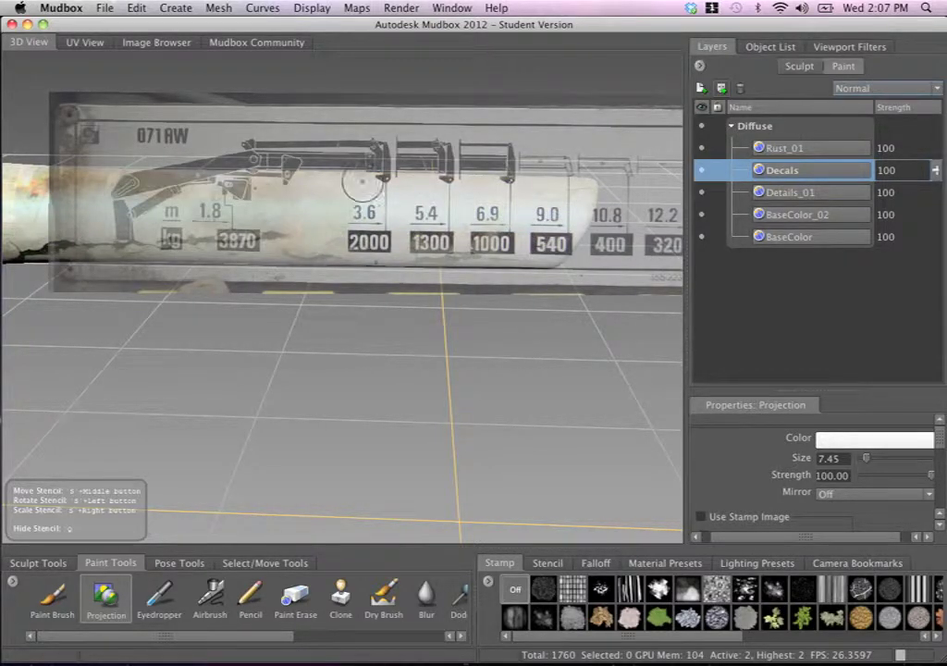
{"action": "key", "text": "q"}
Set the Decals layer's blend mode to Multiply and inspect the projected numbers up close
{"action": "left_click", "coordinate": [851, 89]}
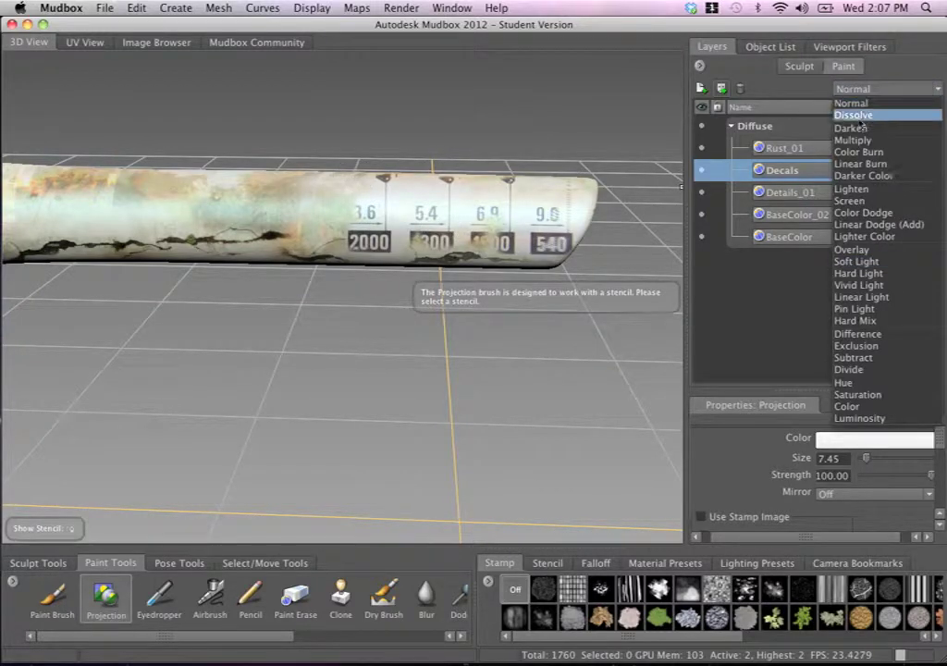
{"action": "left_click", "coordinate": [837, 139]}
{"action": "left_click_drag", "start_coordinate": [589, 215], "coordinate": [610, 218], "text": "alt"}
{"action": "right_click_drag", "start_coordinate": [610, 218], "coordinate": [647, 218], "text": "alt"}
{"action": "middle_click_drag", "start_coordinate": [647, 218], "coordinate": [435, 277], "text": "alt"}
{"action": "right_click_drag", "start_coordinate": [434, 277], "coordinate": [456, 274], "text": "alt"}
{"action": "middle_click_drag", "start_coordinate": [456, 273], "coordinate": [649, 172], "text": "alt"}
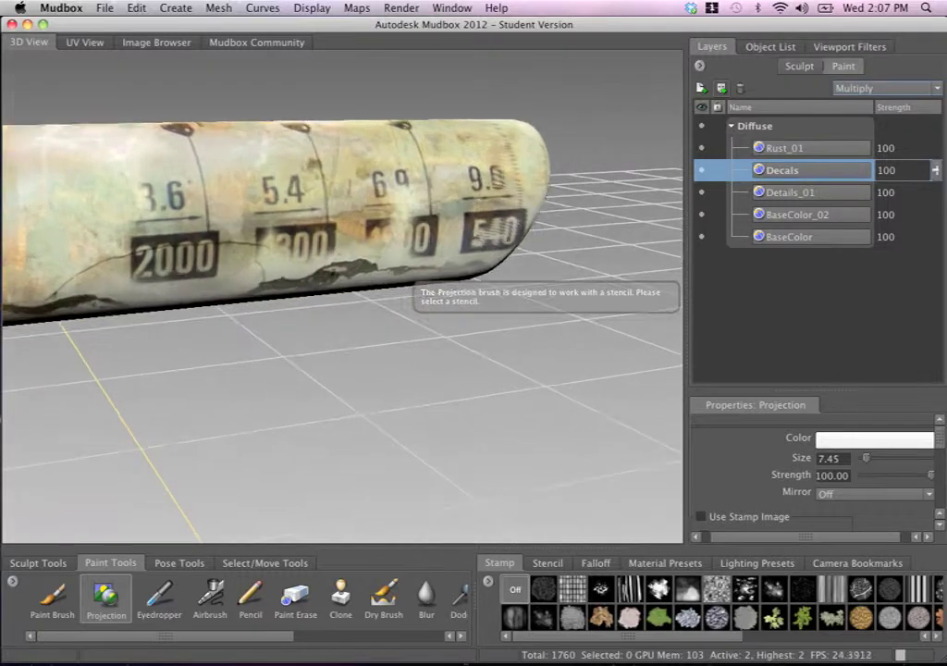
Change the Decals layer's blend mode to Darker Color and check the numbers on the tube's rounded end
{"action": "left_click", "coordinate": [883, 89]}
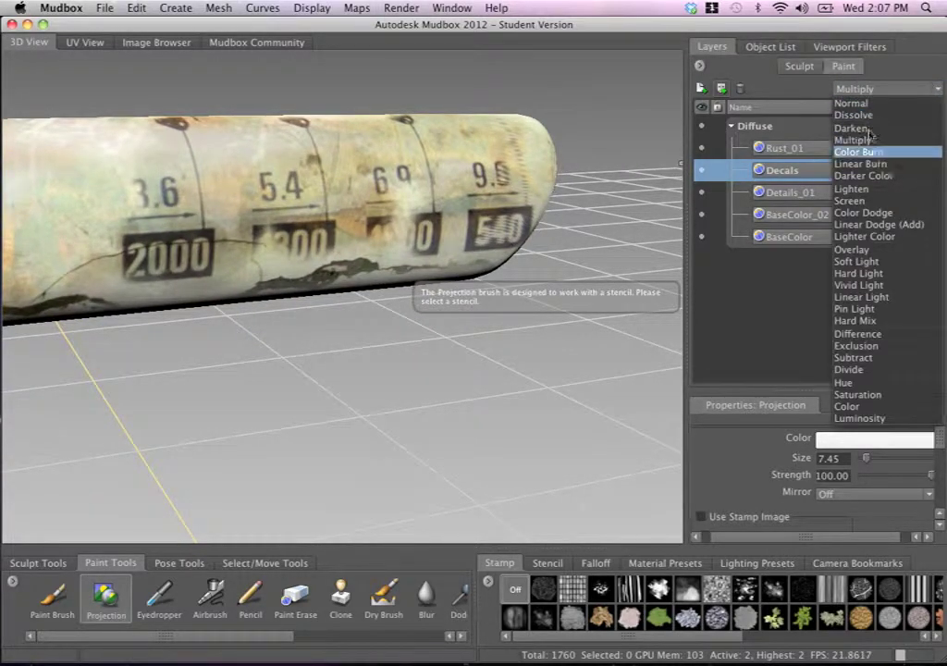
{"action": "left_click", "coordinate": [863, 176]}
{"action": "left_click_drag", "start_coordinate": [351, 171], "coordinate": [390, 196], "text": "alt"}
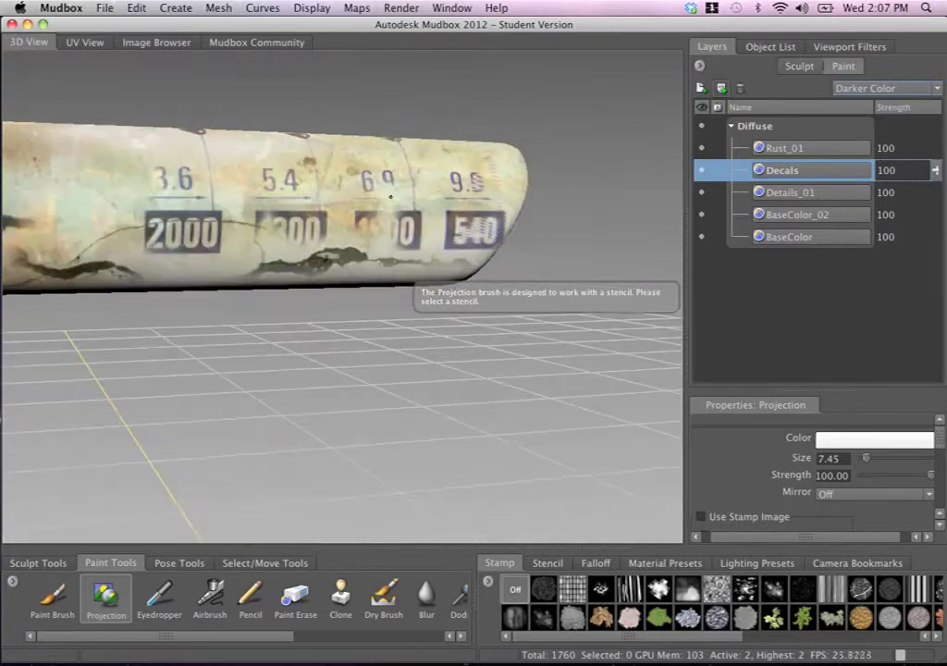
{"action": "right_click_drag", "start_coordinate": [390, 196], "coordinate": [296, 197], "text": "alt"}
{"action": "left_click_drag", "start_coordinate": [296, 197], "coordinate": [477, 255], "text": "alt"}
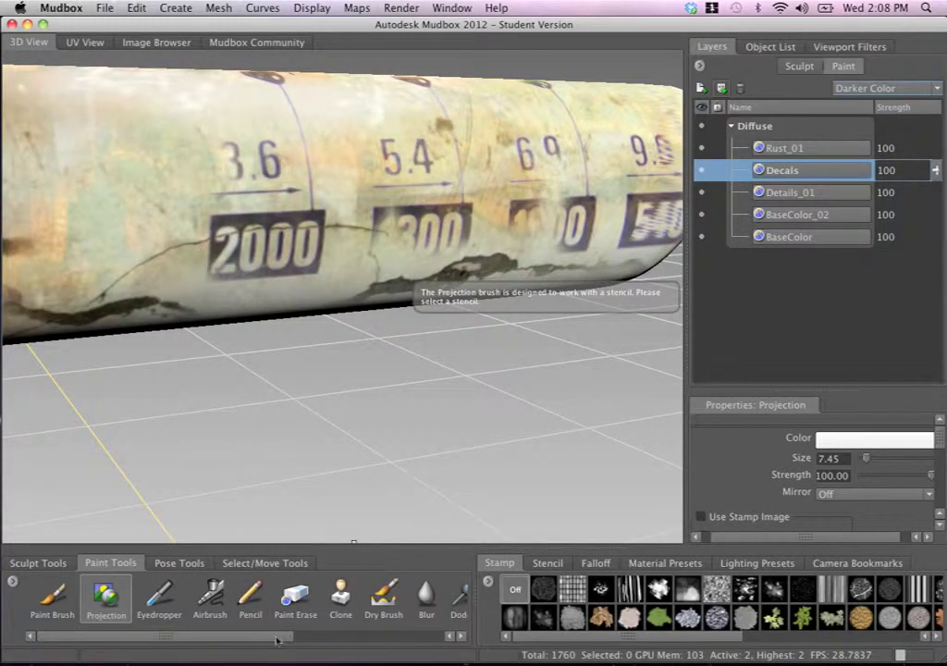
Strengthen the 3.6 and 2000 decals on the tube with the Contrast brush
{"action": "left_click_drag", "start_coordinate": [276, 639], "coordinate": [321, 638]}
{"action": "left_click", "coordinate": [457, 596]}
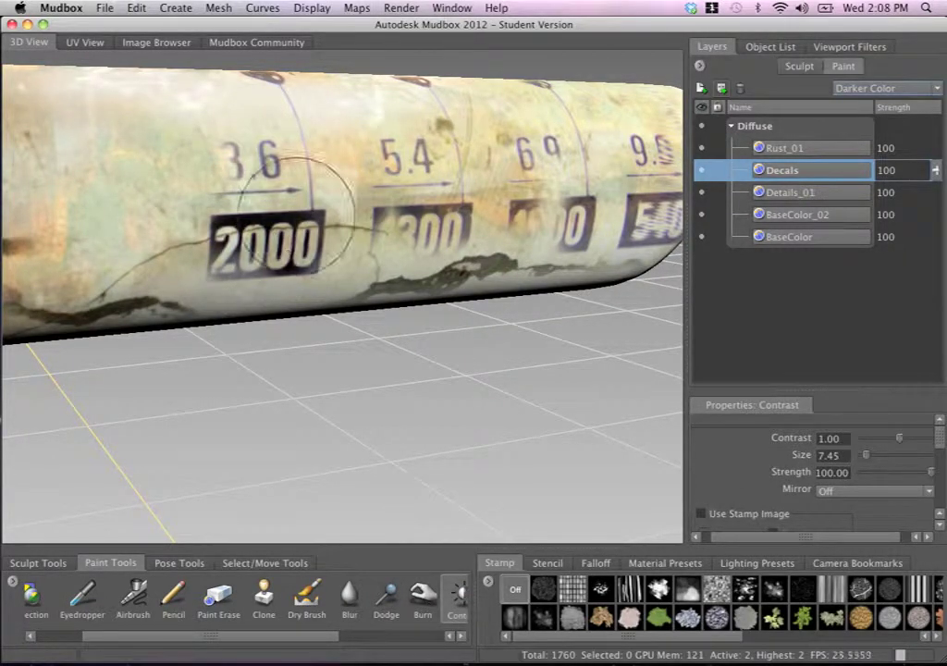
{"action": "right_click_drag", "start_coordinate": [297, 215], "coordinate": [351, 215], "text": "alt"}
{"action": "middle_click_drag", "start_coordinate": [253, 114], "coordinate": [321, 197], "text": "alt"}
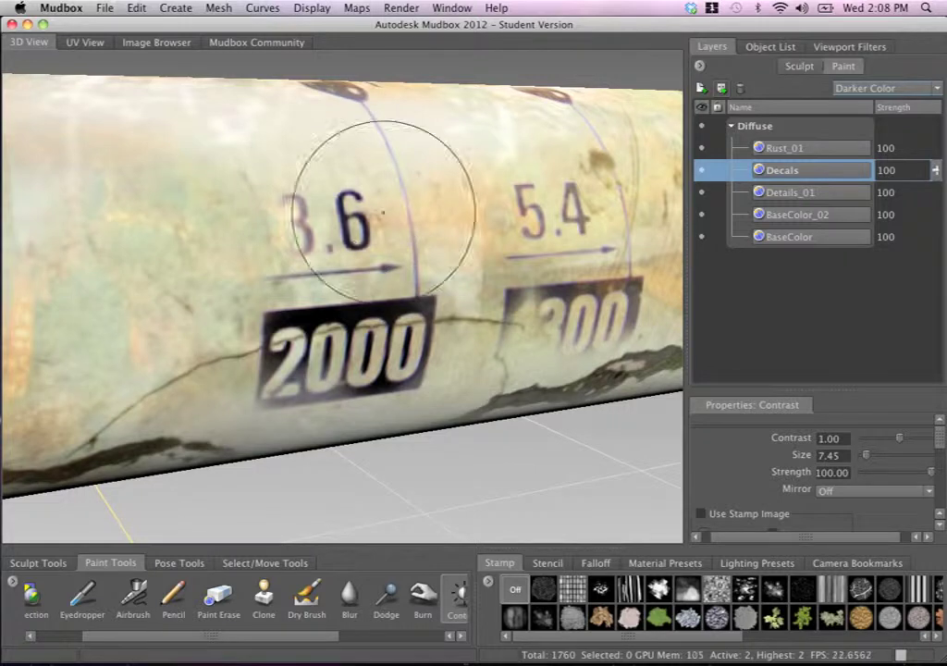
Inspect the whole tube from several angles, checking the decals, cracks and orange band
{"action": "mouse_move", "coordinate": [325, 236]}
{"action": "left_mouse_down", "text": "alt"}
{"action": "mouse_move", "coordinate": [493, 273]}
{"action": "mouse_move", "coordinate": [444, 226]}
{"action": "mouse_move", "coordinate": [467, 222]}
{"action": "mouse_move", "coordinate": [481, 199]}
{"action": "mouse_move", "coordinate": [558, 174]}
{"action": "left_mouse_up", "text": "alt"}
{"action": "right_click_drag", "start_coordinate": [558, 174], "coordinate": [264, 119], "text": "alt"}
{"action": "left_click_drag", "start_coordinate": [343, 241], "coordinate": [475, 290], "text": "alt"}
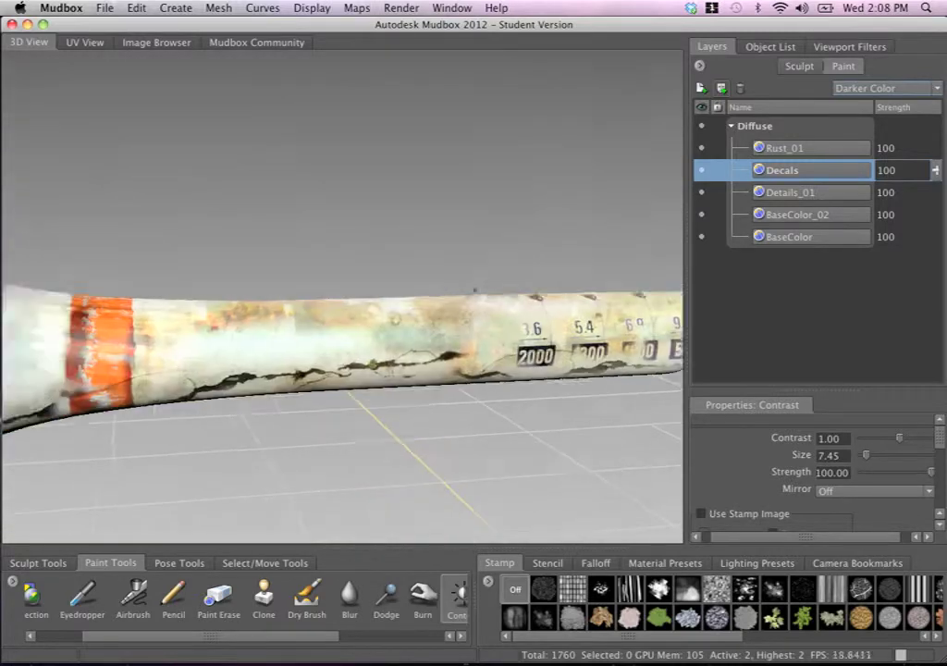
{"action": "right_click_drag", "start_coordinate": [476, 289], "coordinate": [442, 333], "text": "alt"}
{"action": "middle_click_drag", "start_coordinate": [367, 363], "coordinate": [446, 299], "text": "alt"}
{"action": "left_click_drag", "start_coordinate": [446, 298], "coordinate": [520, 260], "text": "alt"}
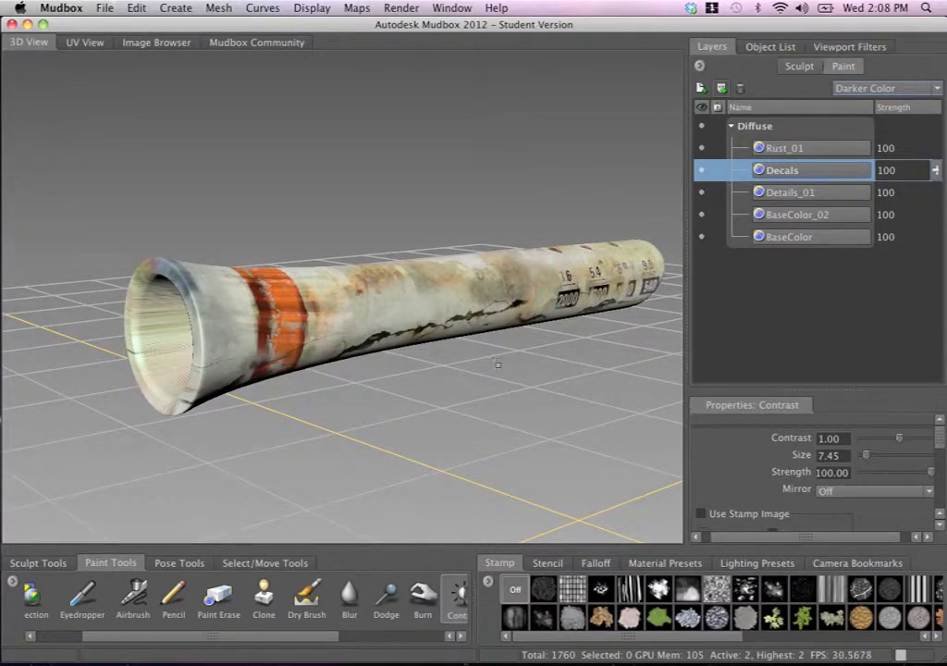
{"action": "right_click_drag", "start_coordinate": [497, 363], "coordinate": [408, 309], "text": "alt"}
{"action": "left_click_drag", "start_coordinate": [448, 281], "coordinate": [425, 265], "text": "alt"}
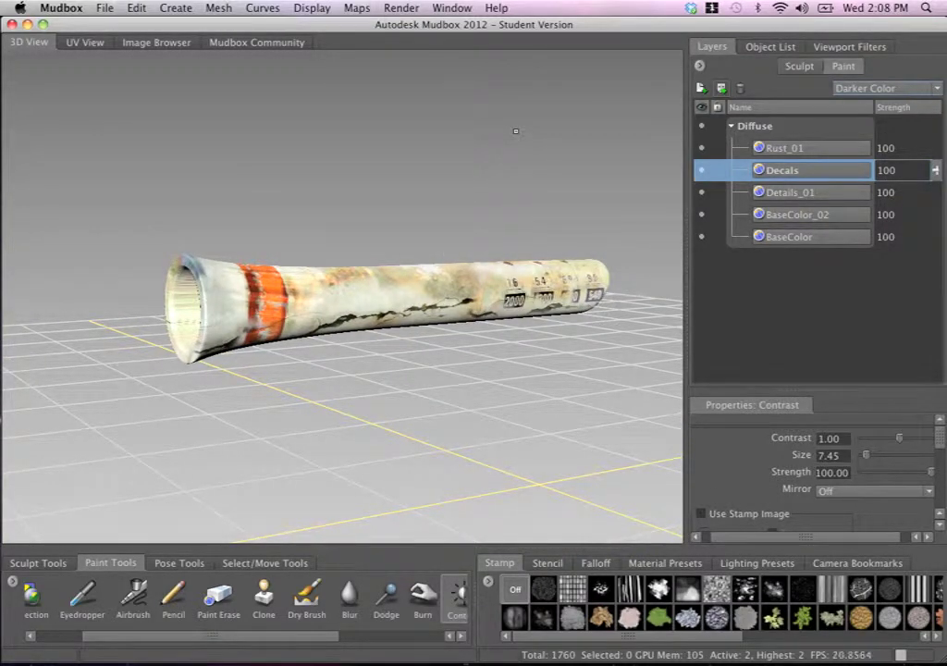
{"action": "mouse_move", "coordinate": [446, 267]}
{"action": "left_mouse_down", "text": "alt"}
{"action": "mouse_move", "coordinate": [369, 286]}
{"action": "mouse_move", "coordinate": [326, 261]}
{"action": "mouse_move", "coordinate": [341, 291]}
{"action": "mouse_move", "coordinate": [388, 306]}
{"action": "mouse_move", "coordinate": [370, 281]}
{"action": "mouse_move", "coordinate": [315, 261]}
{"action": "mouse_move", "coordinate": [384, 282]}
{"action": "mouse_move", "coordinate": [185, 69]}
{"action": "left_mouse_up", "text": "alt"}
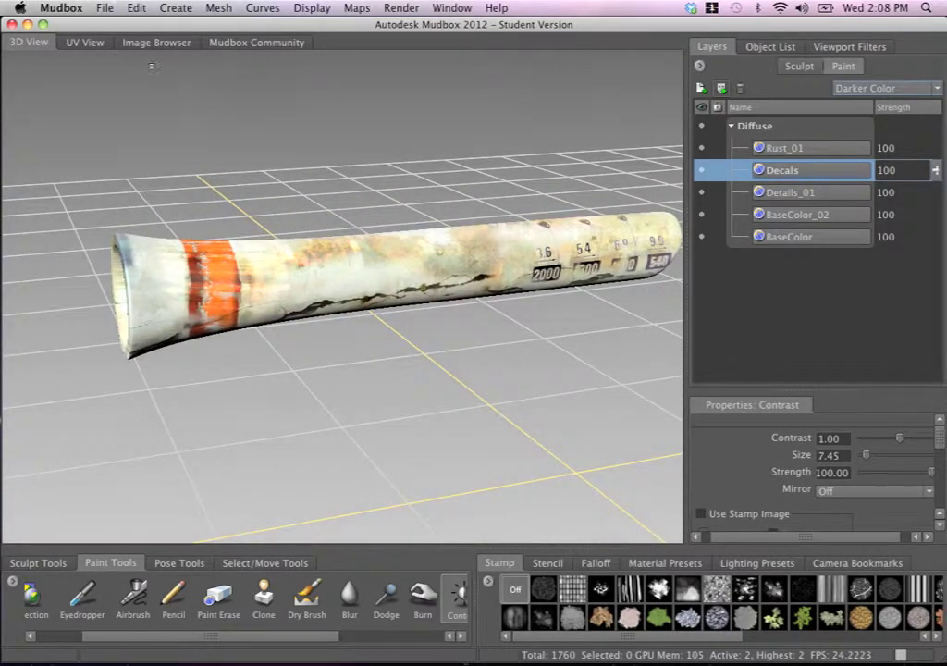
Load OrnamentBorder0081_2_S.jpg as the stencil and switch back to the Projection brush in the 3D view
{"action": "left_click", "coordinate": [148, 42]}
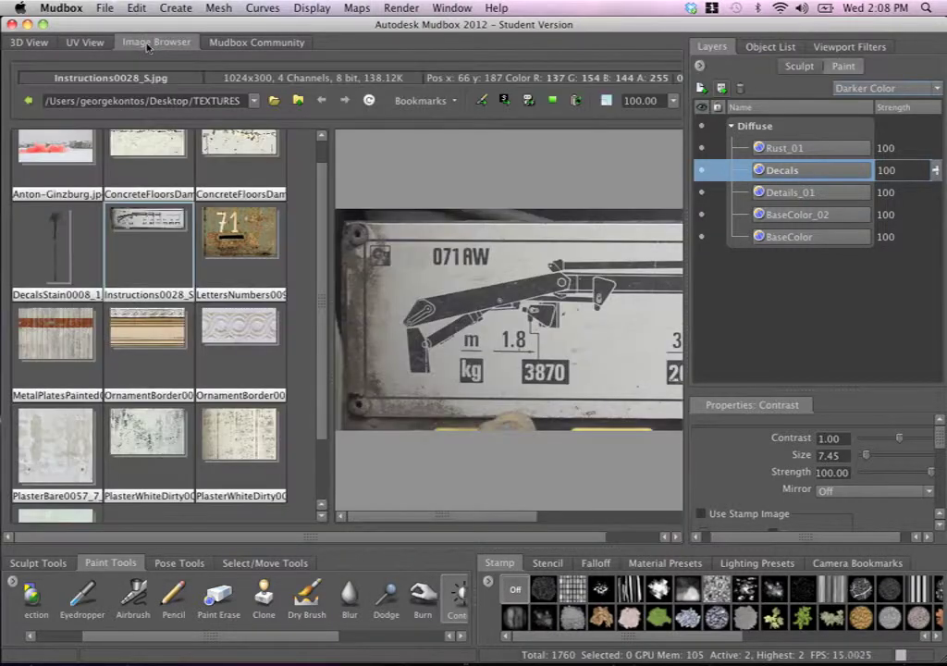
{"action": "left_click", "coordinate": [159, 145]}
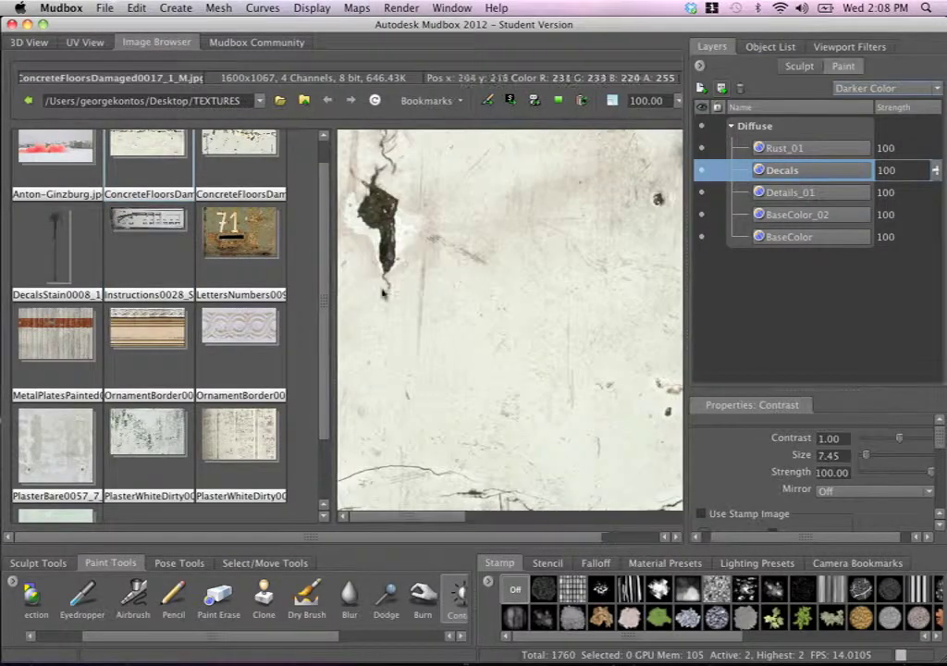
{"action": "left_click", "coordinate": [238, 328]}
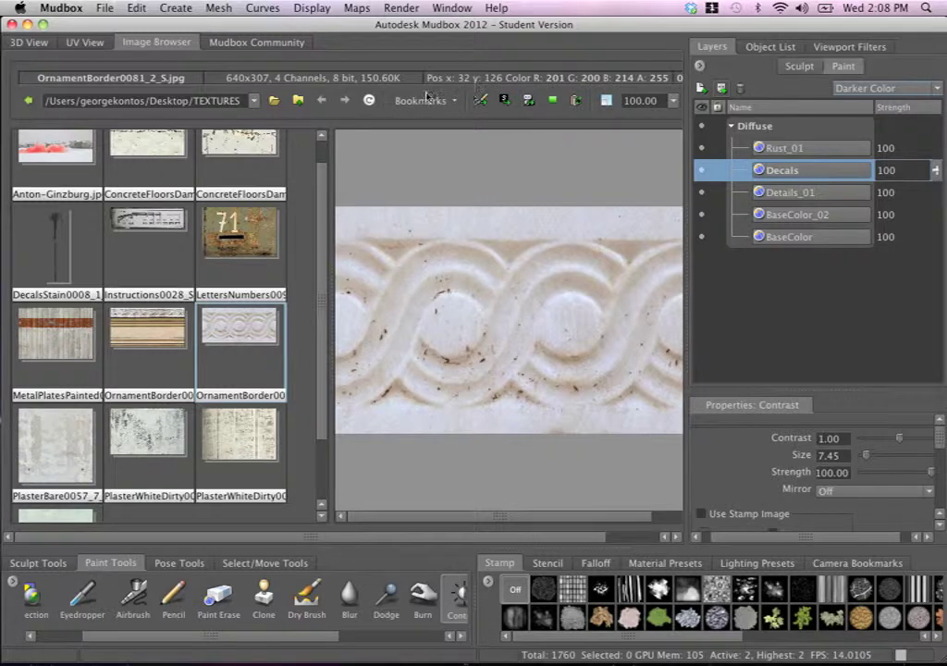
{"action": "left_click", "coordinate": [527, 99]}
{"action": "left_click", "coordinate": [28, 42]}
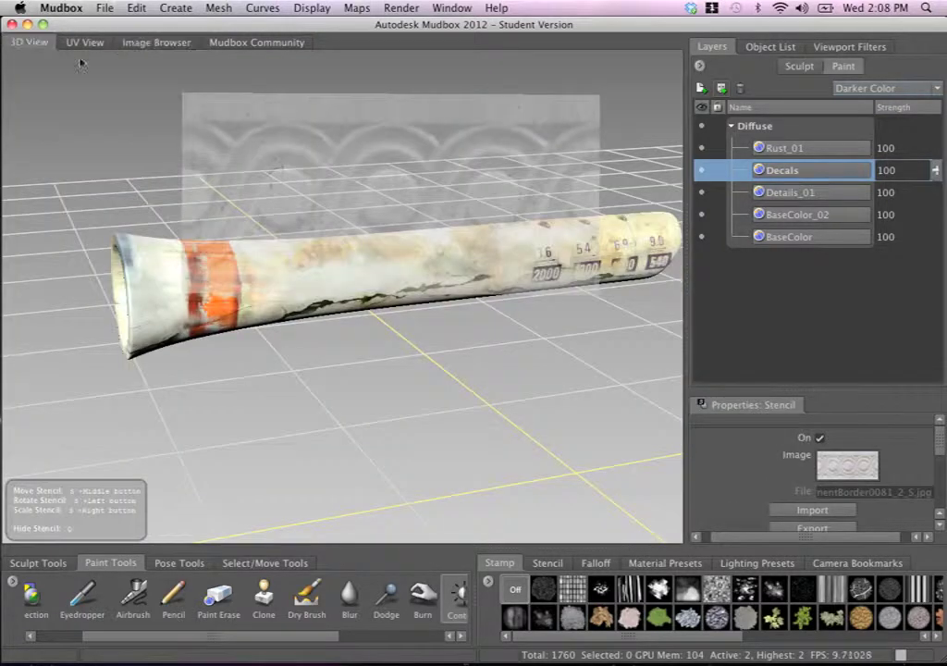
{"action": "left_click_drag", "start_coordinate": [380, 205], "coordinate": [315, 237], "text": "alt"}
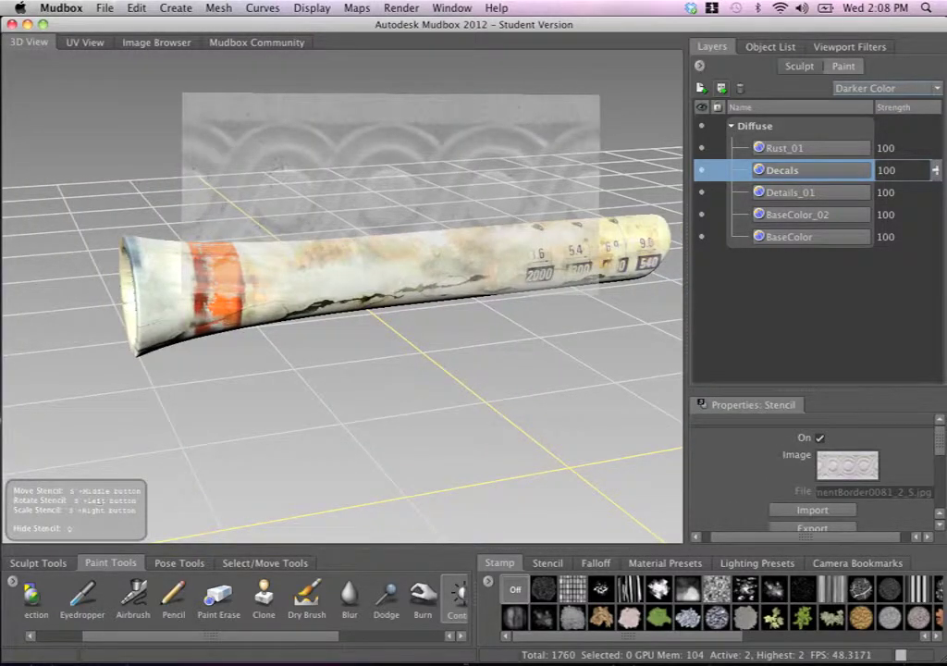
{"action": "left_click_drag", "start_coordinate": [92, 635], "coordinate": [47, 635]}
{"action": "left_click", "coordinate": [98, 605]}
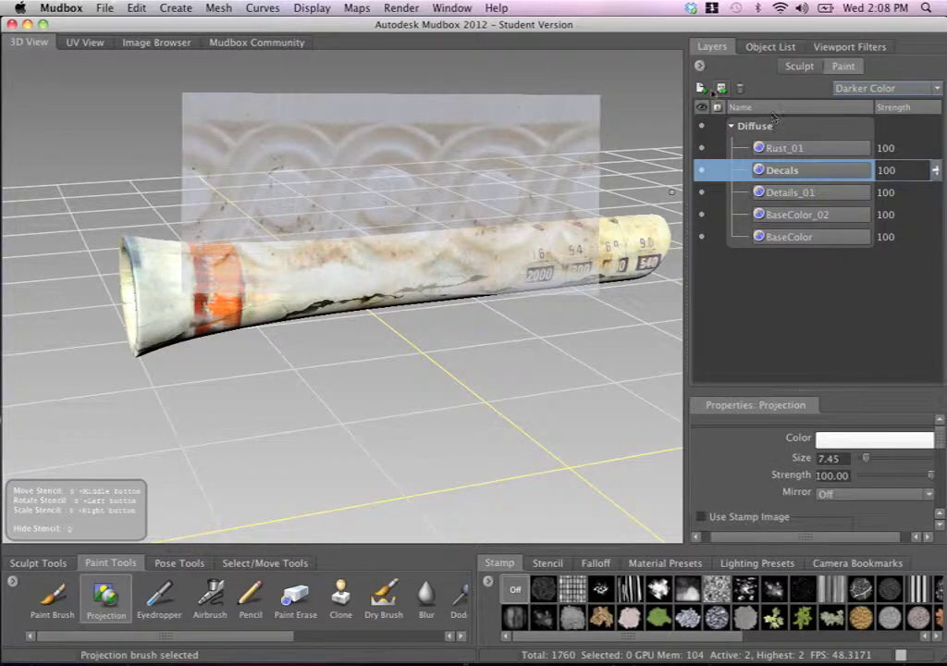
Create a new 2048 paint layer in the Bump Map channel, keeping the name Paint Layer 1
{"action": "left_click", "coordinate": [720, 87]}
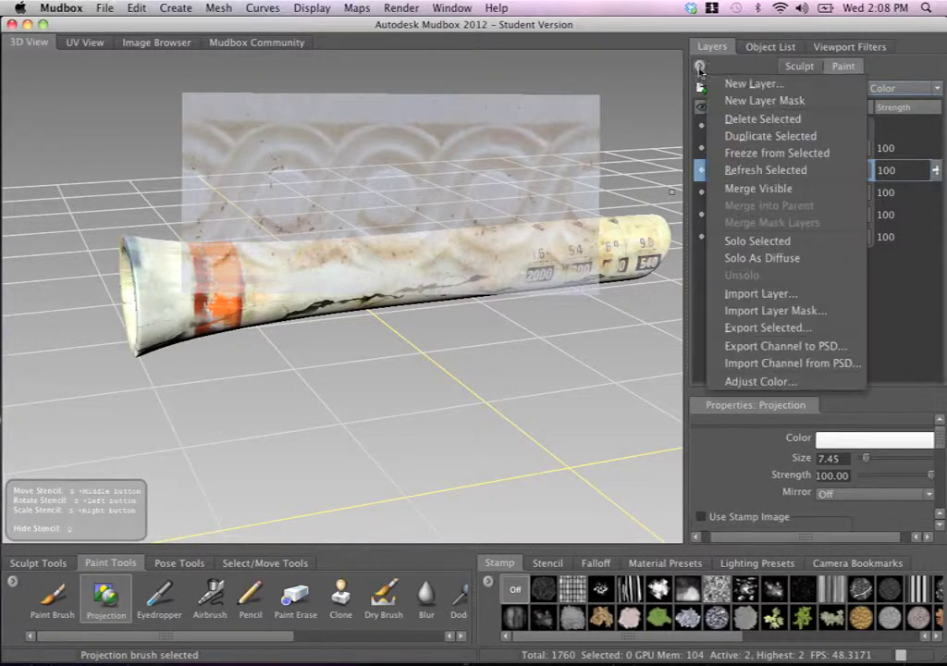
{"action": "left_click", "coordinate": [737, 84]}
{"action": "left_click_drag", "start_coordinate": [434, 260], "coordinate": [408, 89]}
{"action": "left_click", "coordinate": [403, 183]}
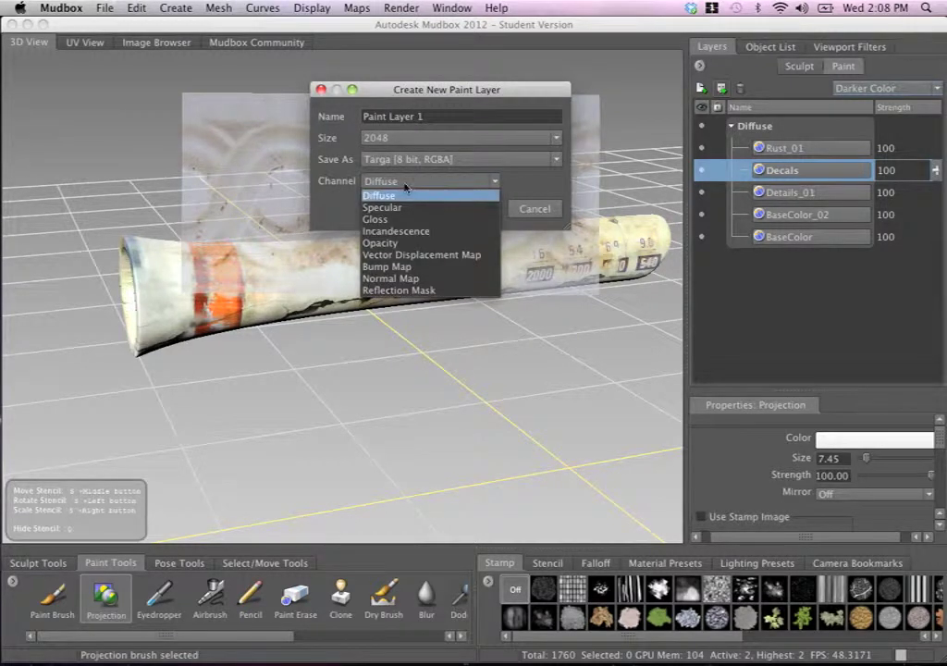
{"action": "left_click", "coordinate": [388, 267]}
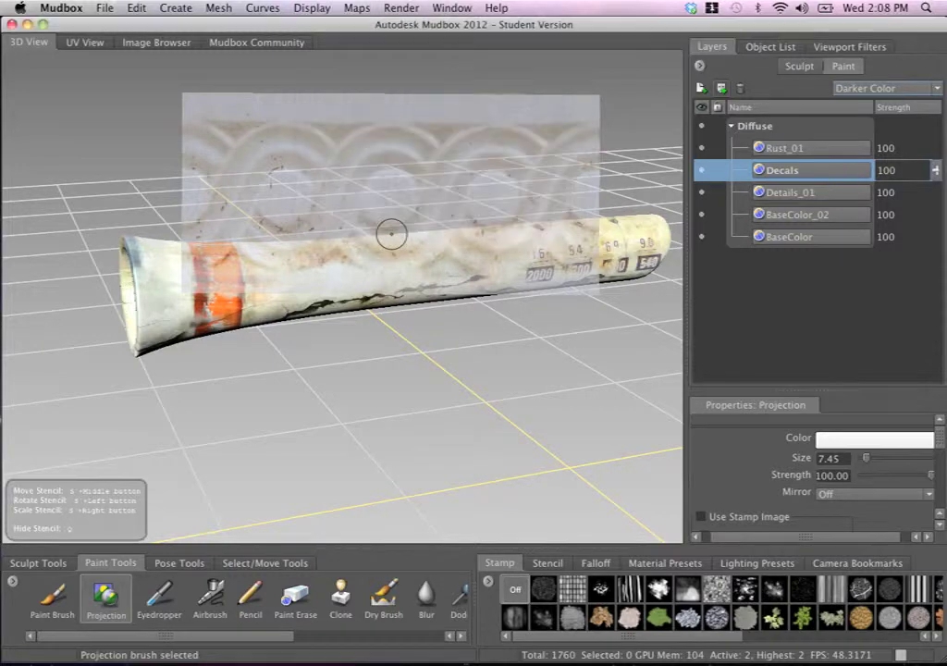
{"action": "key", "text": "Return"}
{"action": "left_click_drag", "start_coordinate": [478, 210], "coordinate": [351, 202], "text": "alt"}
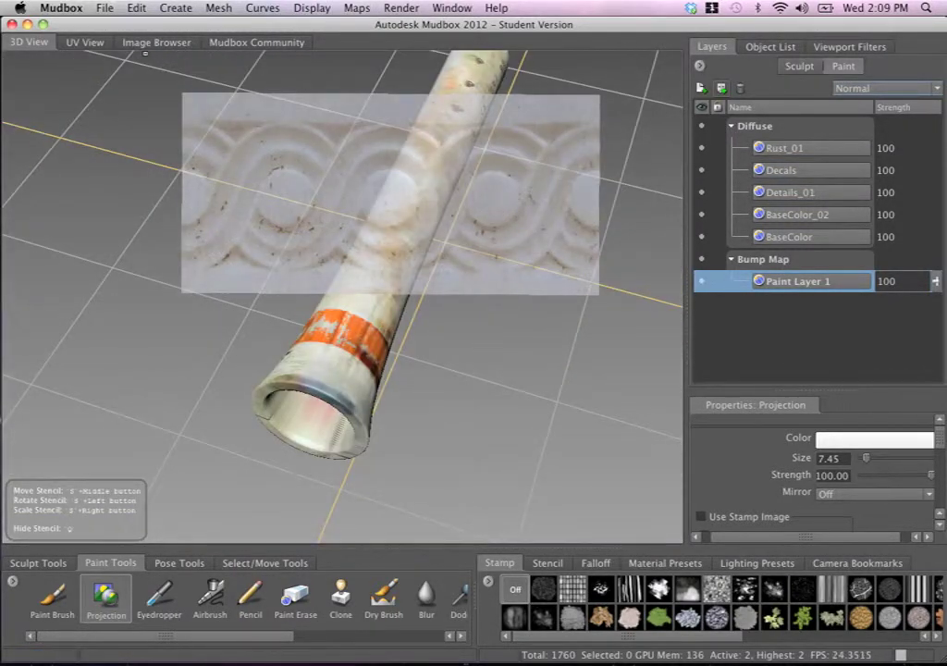
Start saving the scene under a new name and create a GUN_TEXTURING folder inside the project folder on the Desktop
{"action": "left_click", "coordinate": [105, 7]}
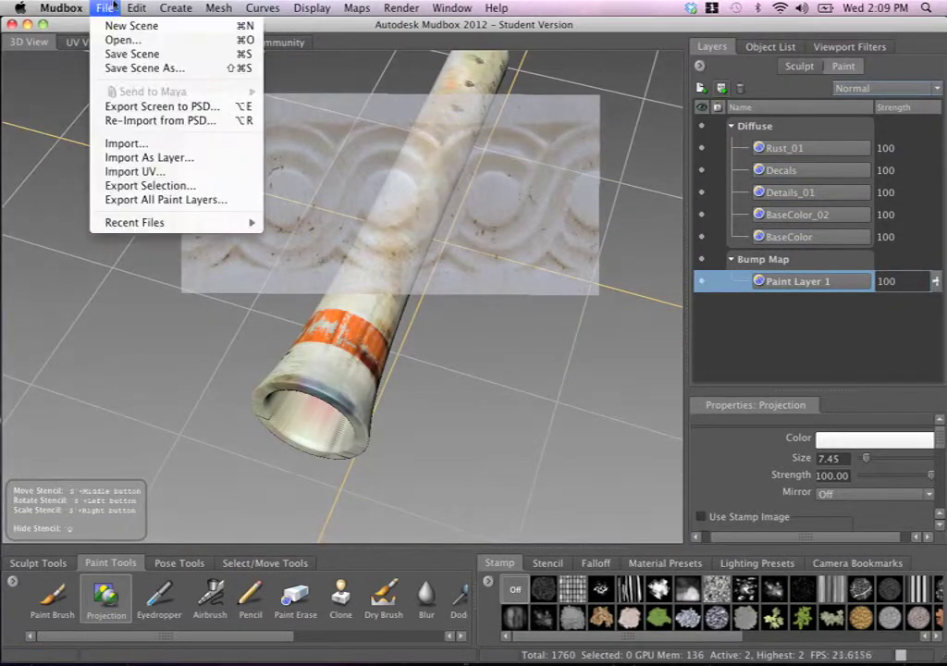
{"action": "left_click", "coordinate": [139, 68]}
{"action": "left_click_drag", "start_coordinate": [490, 157], "coordinate": [395, 157]}
{"action": "left_click", "coordinate": [475, 188]}
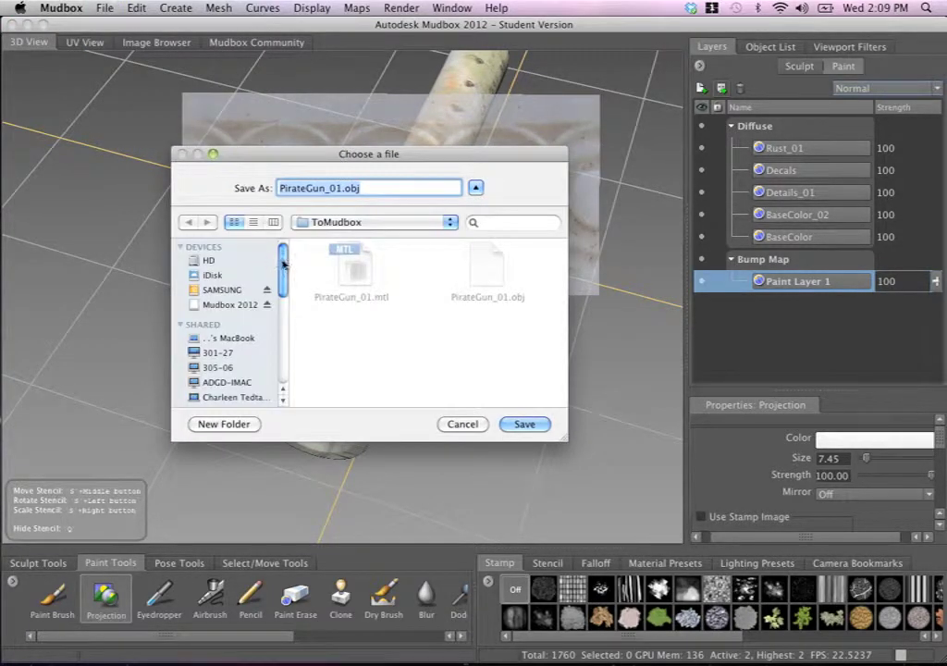
{"action": "scroll", "coordinate": [242, 338], "scroll_direction": "down", "scroll_amount": 5}
{"action": "left_click", "coordinate": [219, 347]}
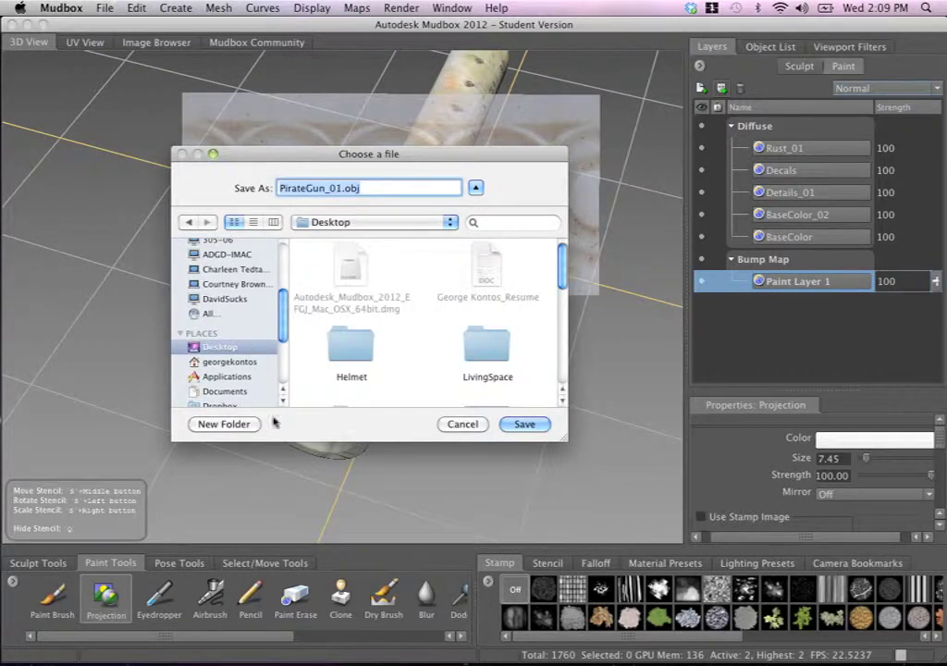
{"action": "left_click_drag", "start_coordinate": [560, 278], "coordinate": [559, 328]}
{"action": "double_click", "coordinate": [360, 251]}
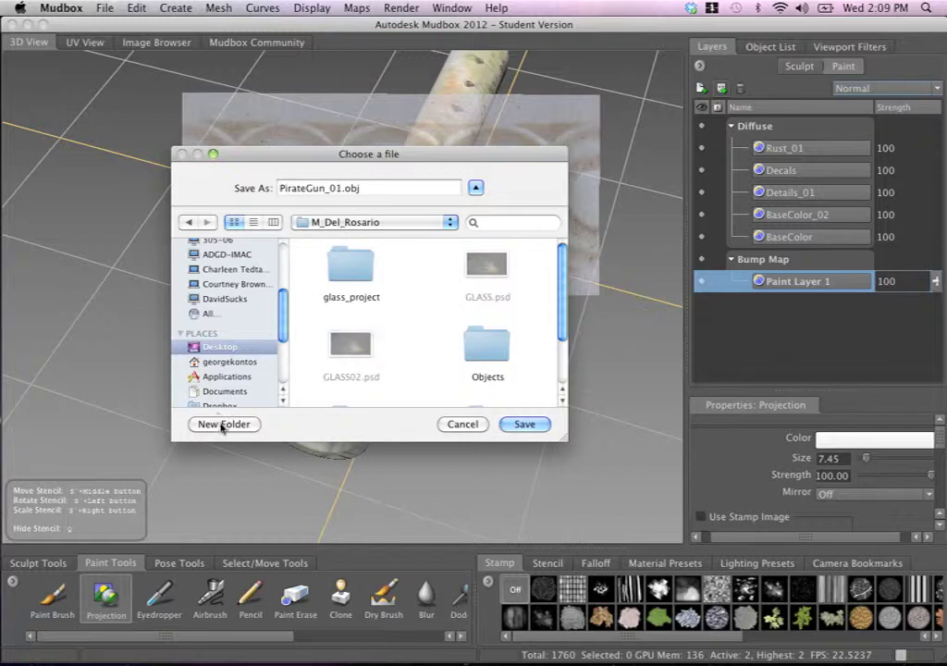
{"action": "left_click", "coordinate": [222, 423]}
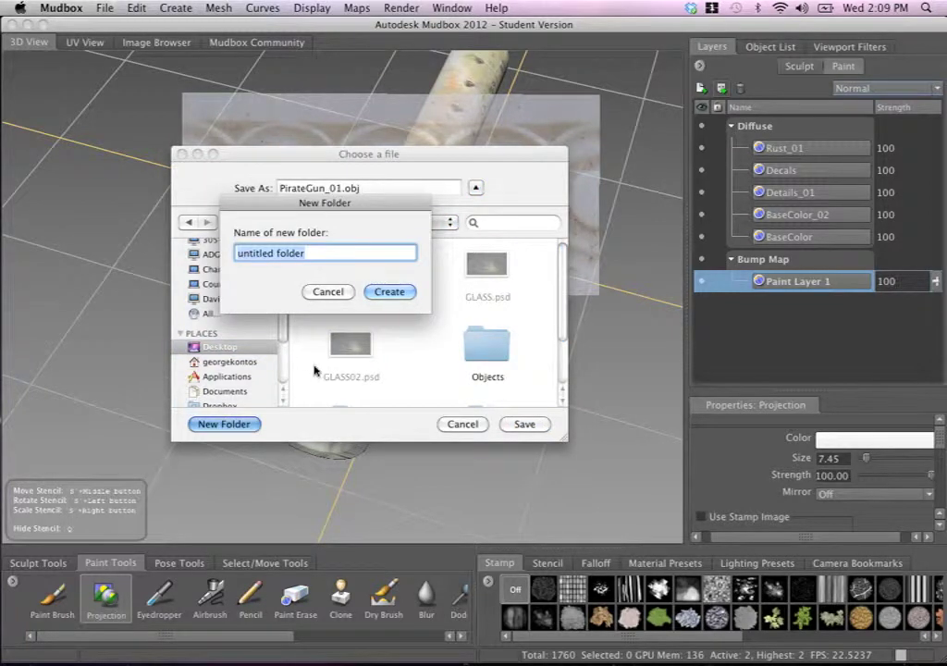
{"action": "type", "text": "GUN_TEXTURING"}
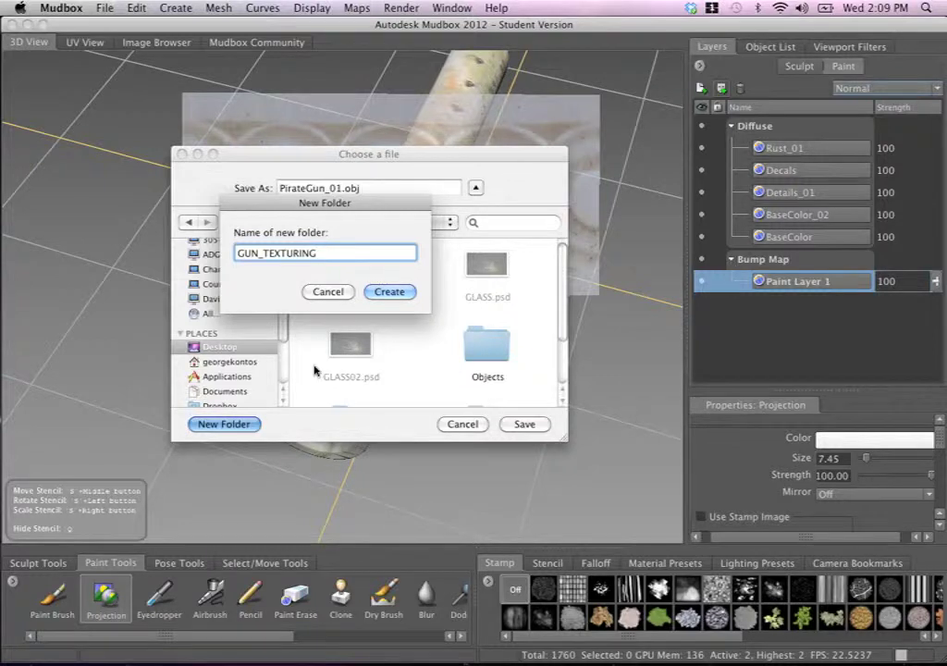
{"action": "key", "text": "Return"}
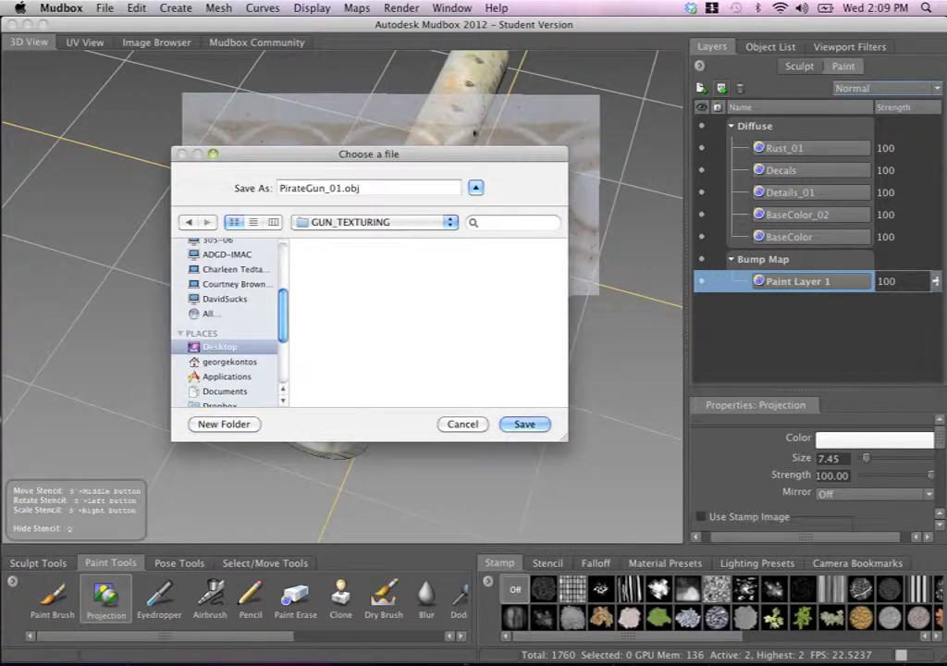
Remove the .obj extension from the file name and save the scene as PirateGun_01 in GUN_TEXTURING
{"action": "triple_click", "coordinate": [374, 188]}
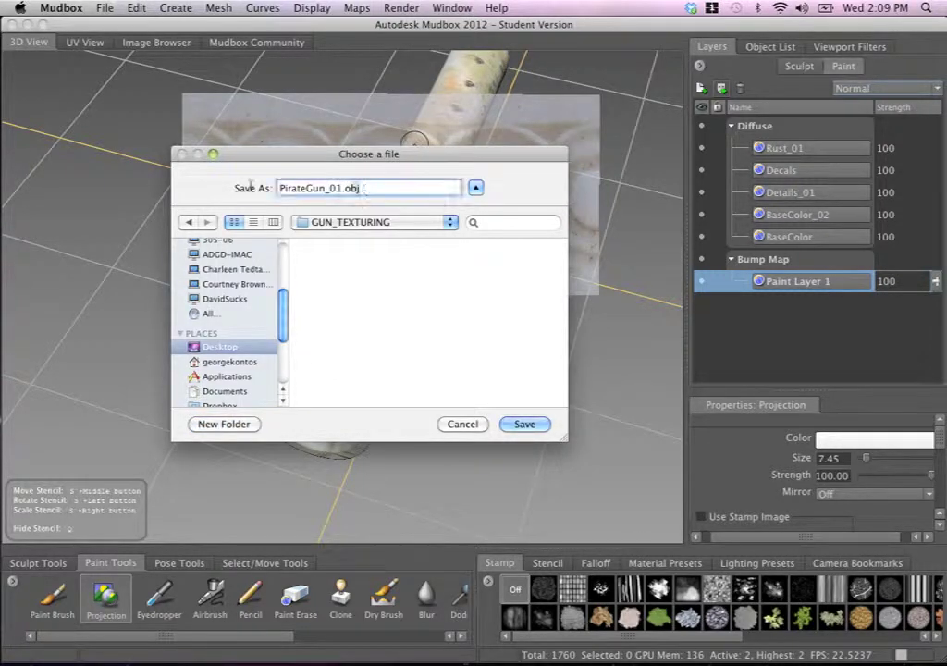
{"action": "left_click", "coordinate": [359, 189]}
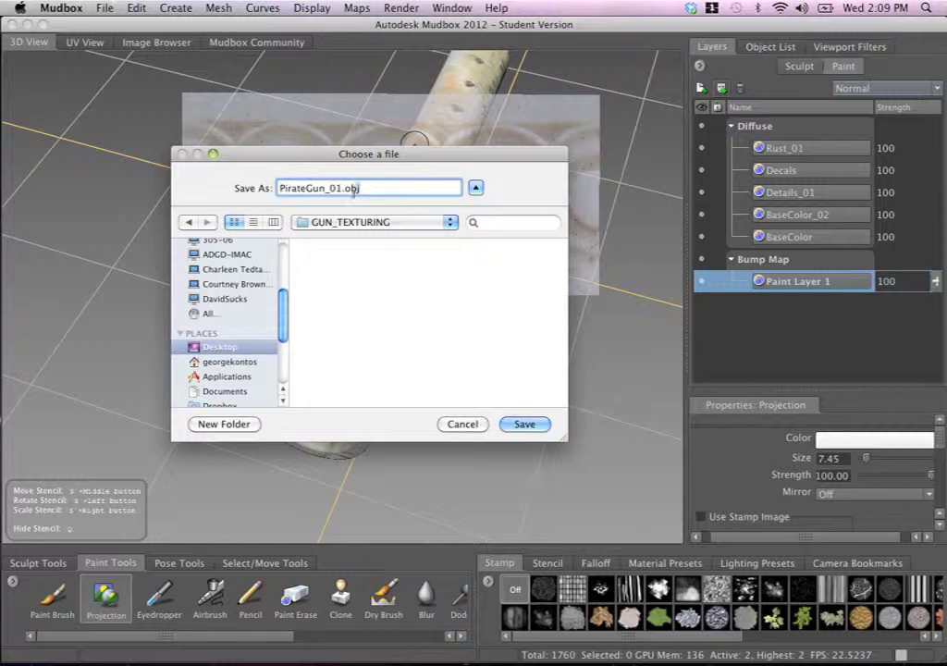
{"action": "key", "text": "BackSpace"}
{"action": "key", "text": "BackSpace"}
{"action": "key", "text": "BackSpace"}
{"action": "key", "text": "BackSpace"}
{"action": "left_click", "coordinate": [524, 424]}
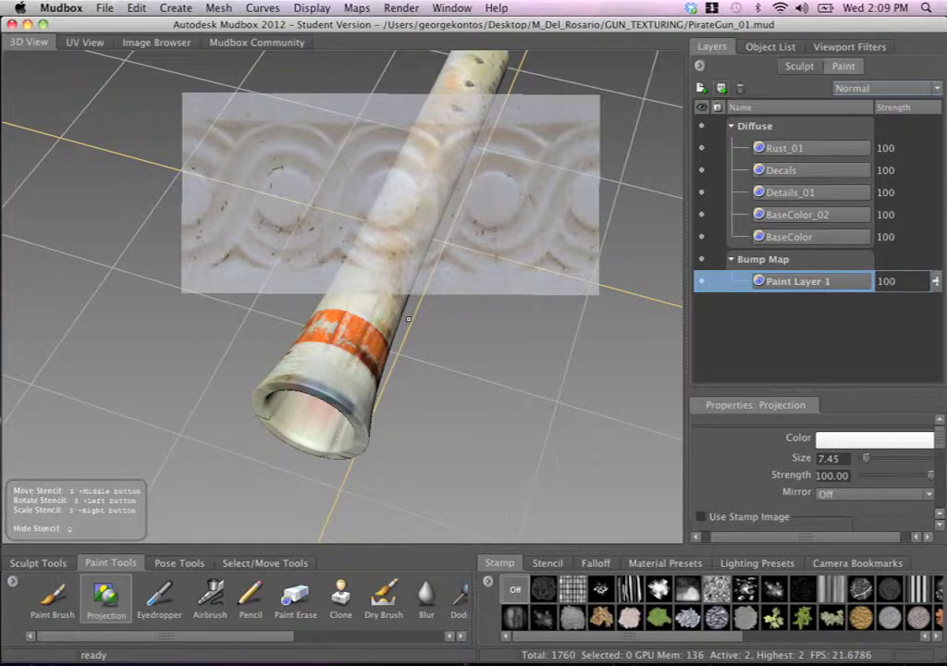
Frame the tube's flared end from above so its orange band lies behind the ornament stencil
{"action": "left_click_drag", "start_coordinate": [380, 292], "coordinate": [414, 315], "text": "alt"}
{"action": "middle_click_drag", "start_coordinate": [414, 315], "coordinate": [407, 260], "text": "alt"}
{"action": "right_click_drag", "start_coordinate": [407, 260], "coordinate": [416, 328], "text": "alt"}
{"action": "middle_click_drag", "start_coordinate": [416, 328], "coordinate": [416, 218], "text": "alt"}
{"action": "left_click_drag", "start_coordinate": [434, 282], "coordinate": [443, 254], "text": "alt"}
{"action": "right_click_drag", "start_coordinate": [462, 277], "coordinate": [533, 294], "text": "alt"}
{"action": "middle_click_drag", "start_coordinate": [534, 294], "coordinate": [486, 254], "text": "alt"}
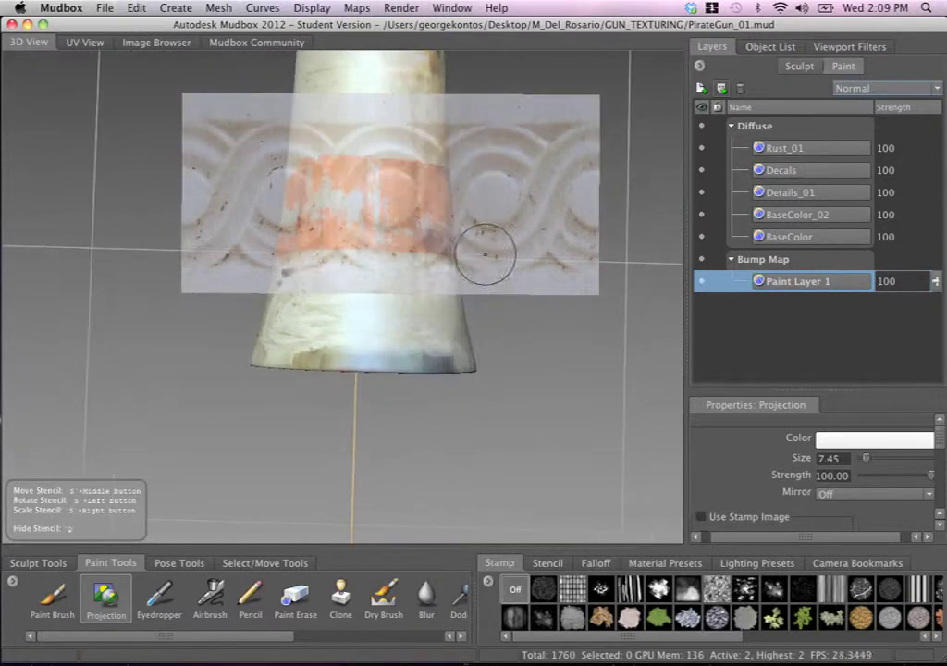
{"action": "left_click_drag", "start_coordinate": [428, 212], "coordinate": [457, 203], "text": "alt"}
{"action": "key", "text": "space"}
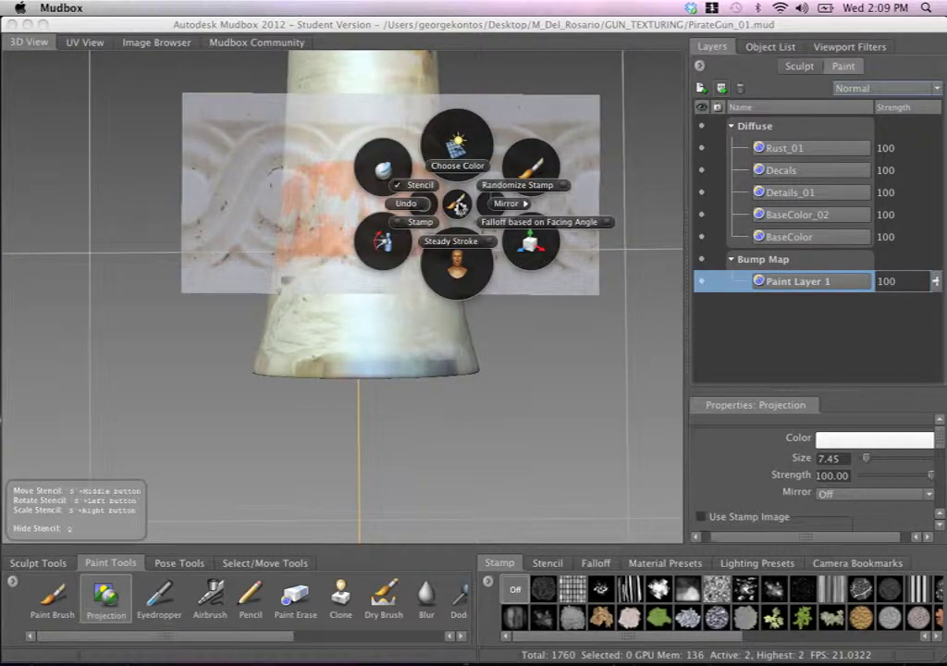
{"action": "left_click", "coordinate": [459, 207]}
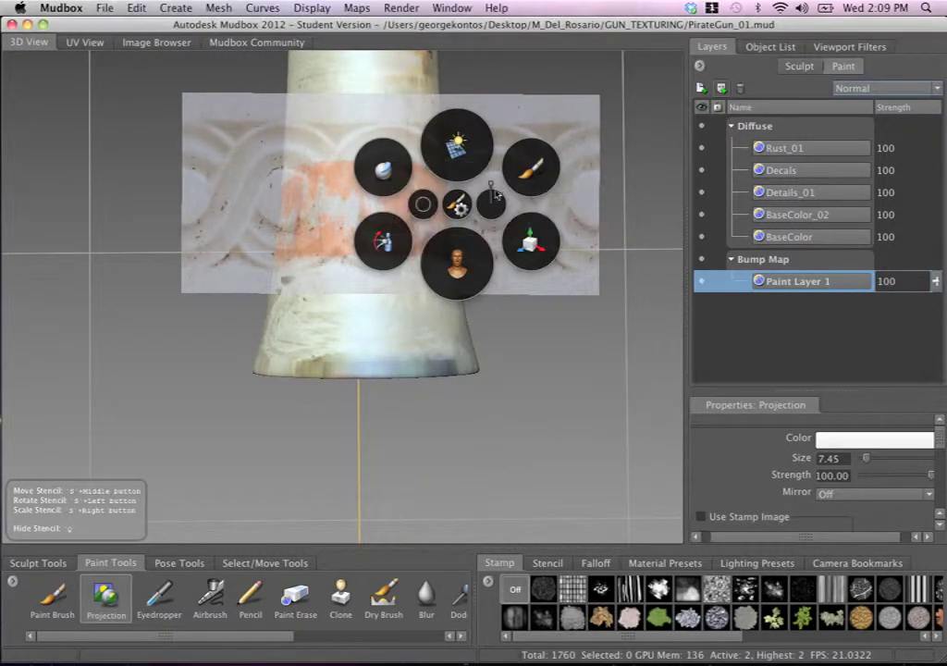
{"action": "left_click", "coordinate": [458, 145]}
{"action": "left_click", "coordinate": [461, 146]}
{"action": "right_click_drag", "start_coordinate": [389, 239], "coordinate": [386, 260], "text": "alt"}
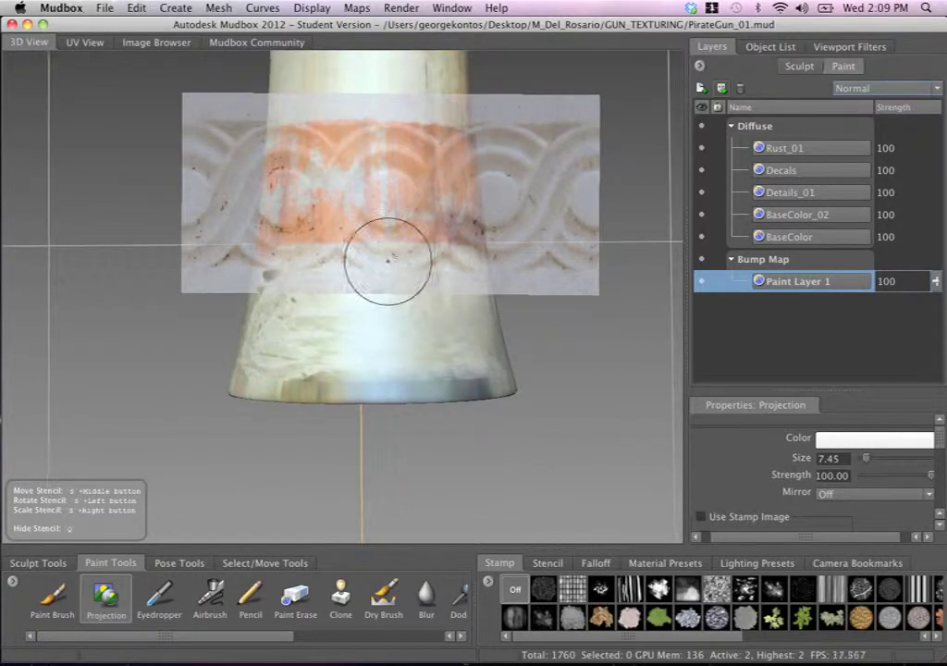
{"action": "left_click_drag", "start_coordinate": [387, 260], "coordinate": [386, 262], "text": "alt"}
{"action": "middle_click_drag", "start_coordinate": [387, 261], "coordinate": [412, 228], "text": "alt"}
{"action": "left_click_drag", "start_coordinate": [430, 227], "coordinate": [457, 207], "text": "alt"}
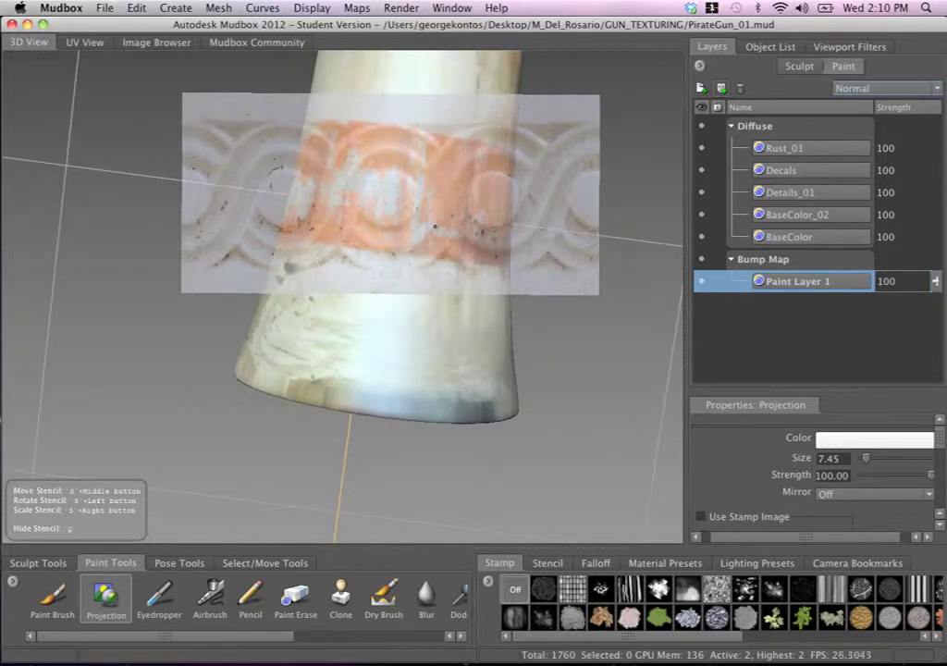
{"action": "key", "text": "space"}
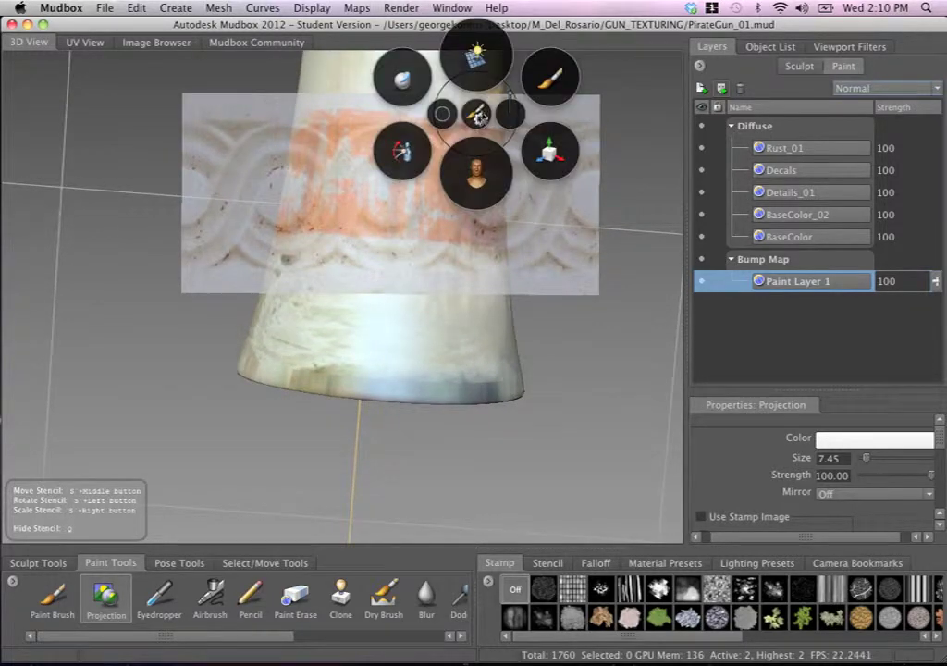
Switch to the front view and frame the barrel's flared end with its orange band
{"action": "mouse_move", "coordinate": [479, 55]}
{"action": "mouse_move", "coordinate": [515, 61]}
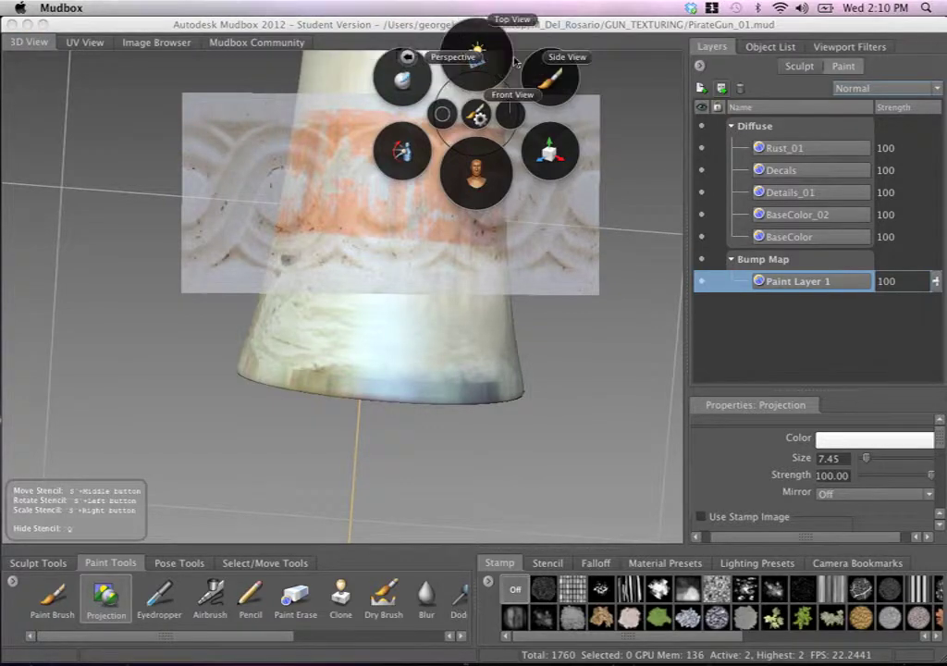
{"action": "left_click", "coordinate": [506, 104]}
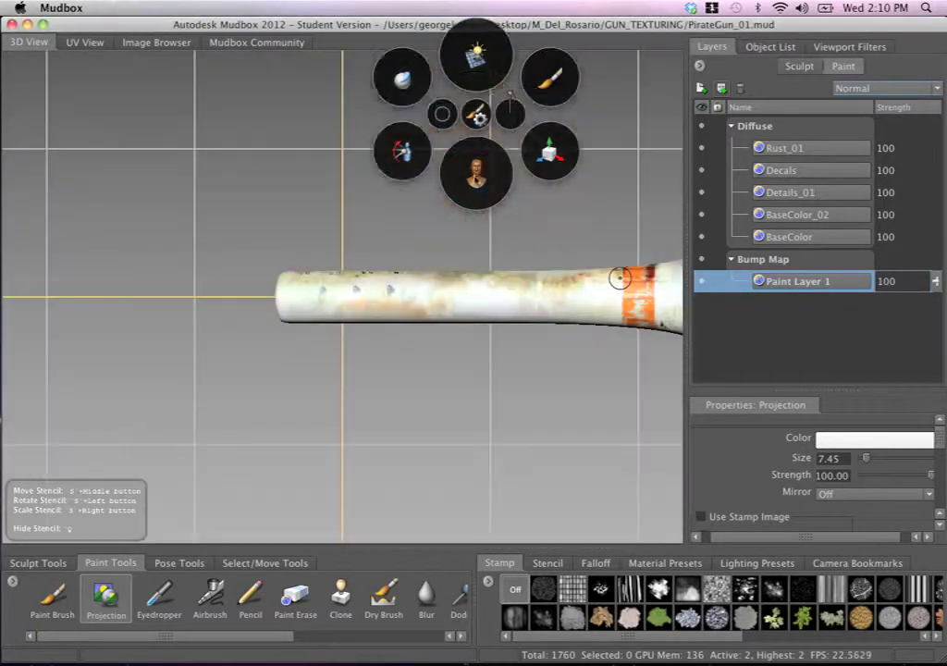
{"action": "middle_click_drag", "start_coordinate": [483, 129], "coordinate": [217, 84], "text": "alt"}
{"action": "right_click_drag", "start_coordinate": [217, 85], "coordinate": [513, 303], "text": "alt"}
{"action": "middle_click_drag", "start_coordinate": [466, 175], "coordinate": [447, 309], "text": "alt"}
{"action": "right_click_drag", "start_coordinate": [447, 310], "coordinate": [484, 309], "text": "alt"}
{"action": "middle_click_drag", "start_coordinate": [483, 309], "coordinate": [477, 295], "text": "alt"}
{"action": "right_click_drag", "start_coordinate": [477, 295], "coordinate": [422, 278], "text": "alt"}
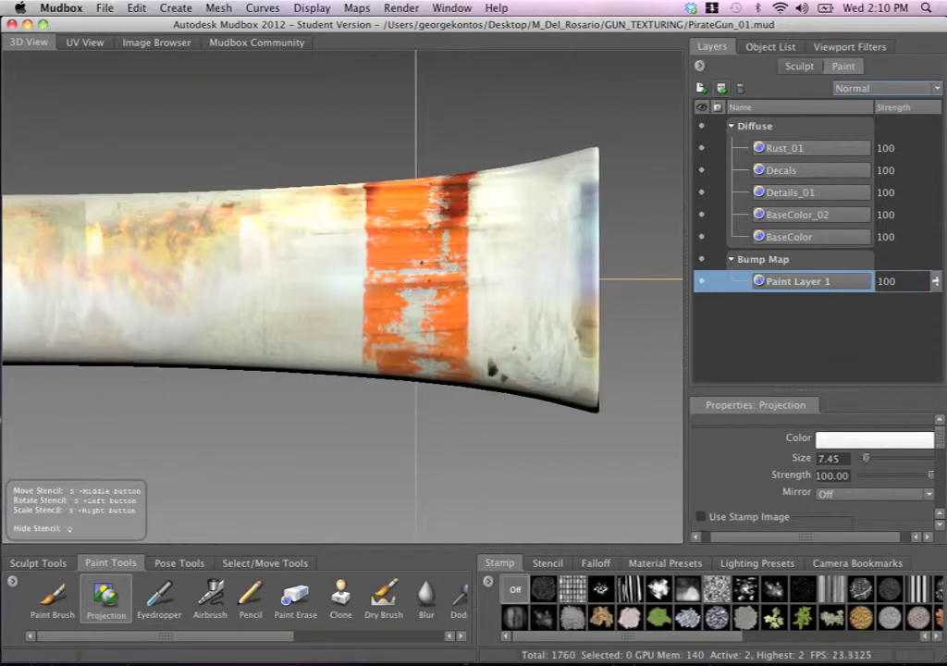
{"action": "middle_click_drag", "start_coordinate": [419, 278], "coordinate": [419, 292], "text": "alt"}
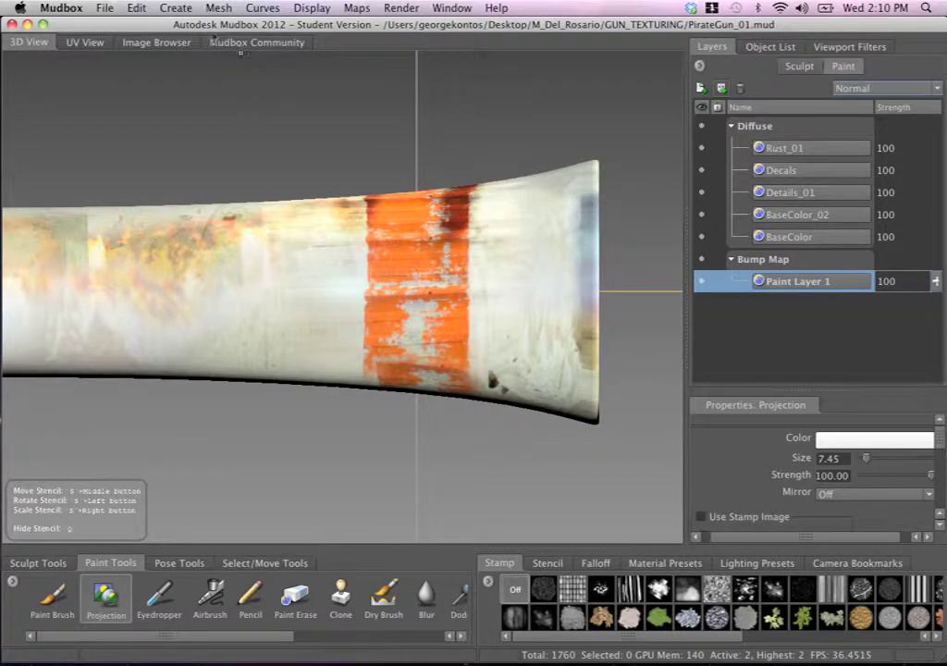
Set OrnamentBorder0081_2_S.jpg as this view's stencil, rotate it a quarter turn, and shrink and position it over the orange band
{"action": "left_click", "coordinate": [156, 43]}
{"action": "left_click", "coordinate": [504, 101]}
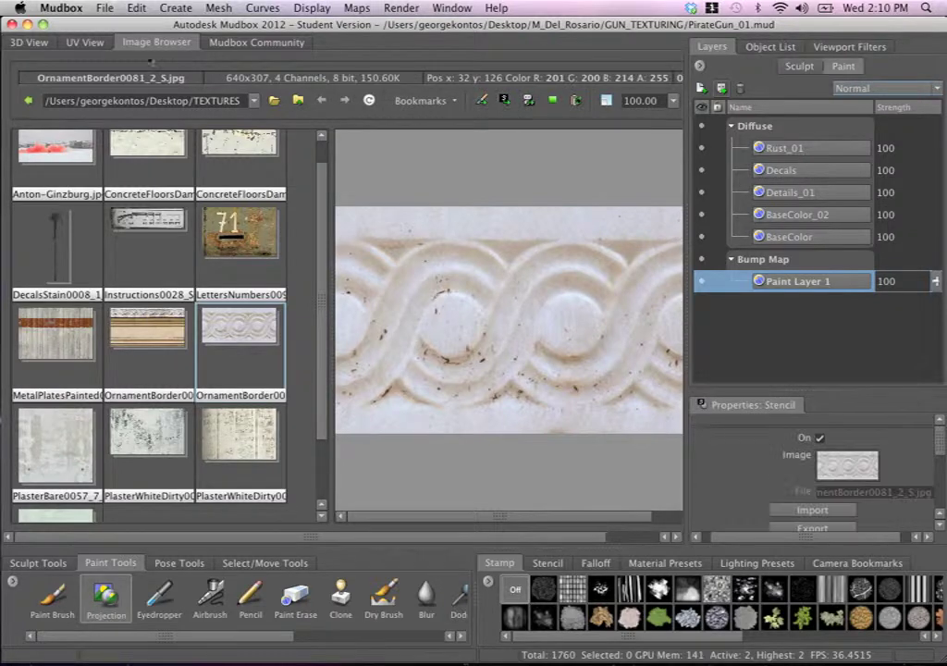
{"action": "left_click", "coordinate": [35, 43]}
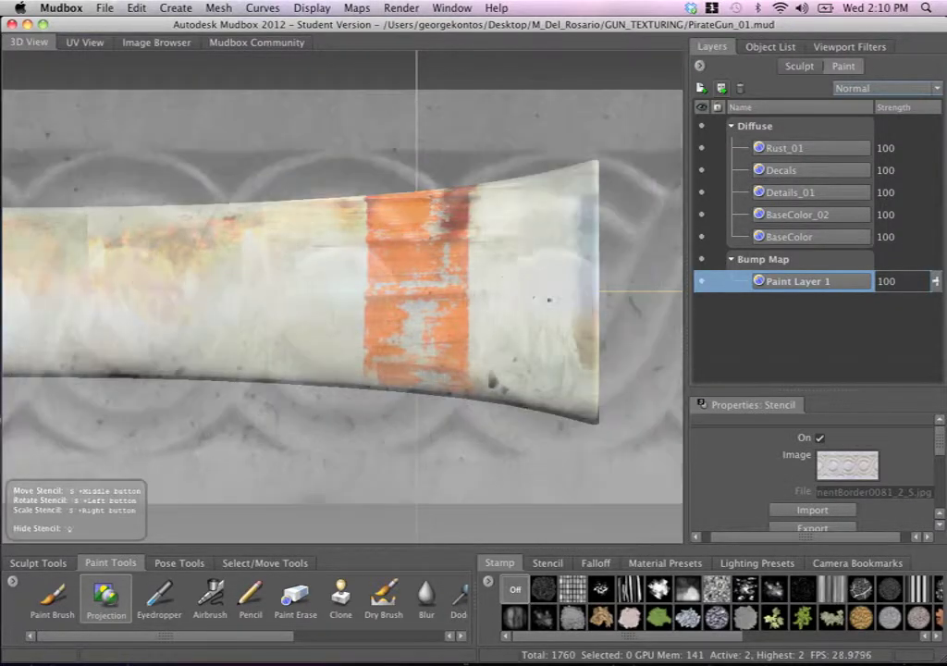
{"action": "left_click_drag", "start_coordinate": [517, 282], "coordinate": [342, 167]}
{"action": "right_click_drag", "start_coordinate": [342, 211], "coordinate": [180, 212]}
{"action": "middle_click_drag", "start_coordinate": [284, 224], "coordinate": [359, 203]}
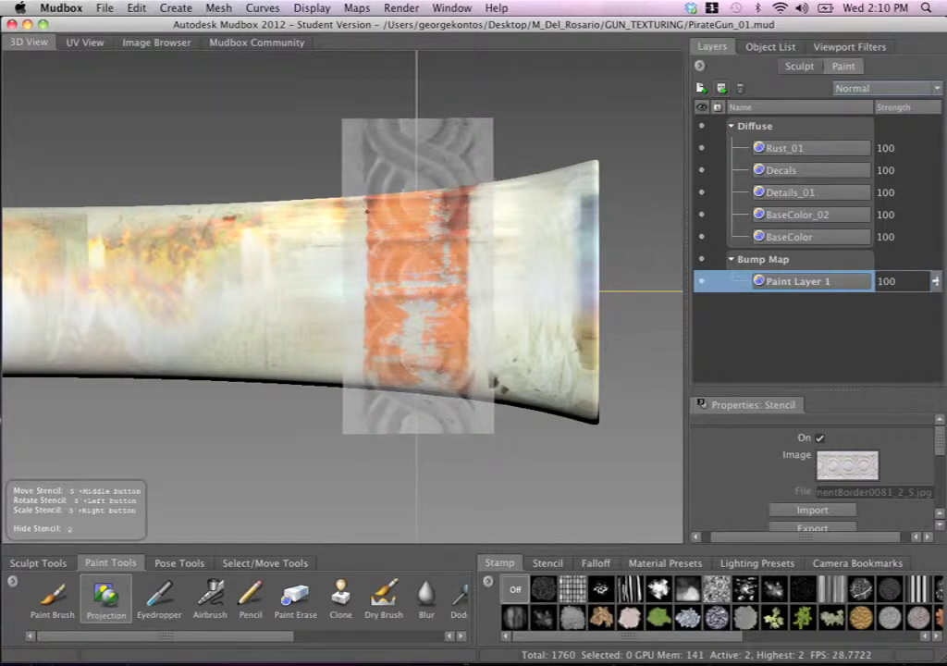
{"action": "right_click_drag", "start_coordinate": [406, 194], "coordinate": [381, 207]}
{"action": "middle_click_drag", "start_coordinate": [381, 207], "coordinate": [377, 212]}
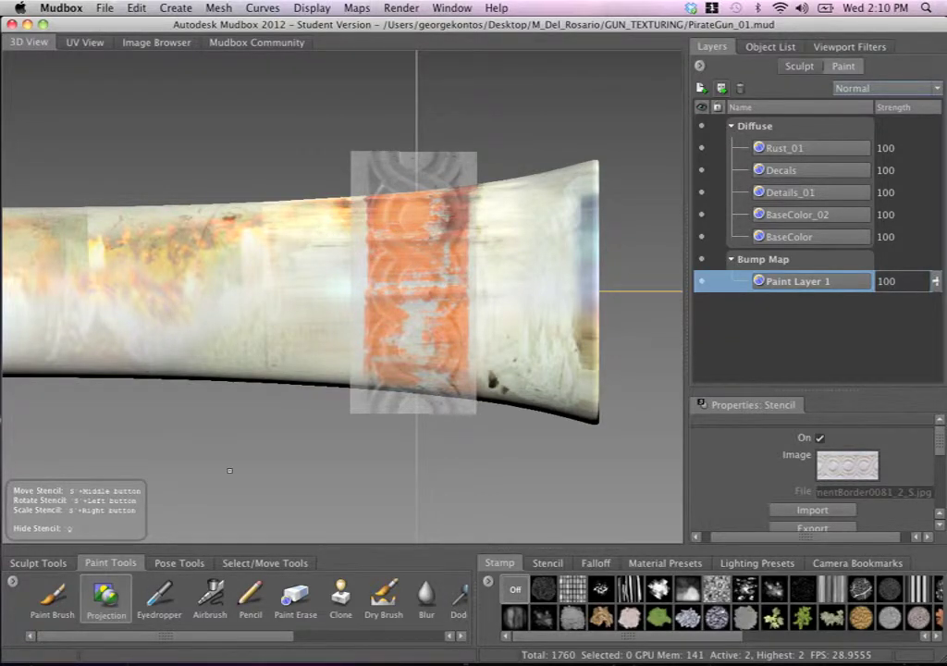
Set the Projection brush to size 6.71 and strength 8.48 and project the ornament onto the orange band's bump layer
{"action": "key", "text": "b"}
{"action": "mouse_move", "coordinate": [430, 281]}
{"action": "left_mouse_down"}
{"action": "mouse_move", "coordinate": [394, 281]}
{"action": "mouse_move", "coordinate": [448, 281]}
{"action": "mouse_move", "coordinate": [426, 281]}
{"action": "mouse_move", "coordinate": [423, 330]}
{"action": "left_mouse_up"}
{"action": "key", "text": "m"}
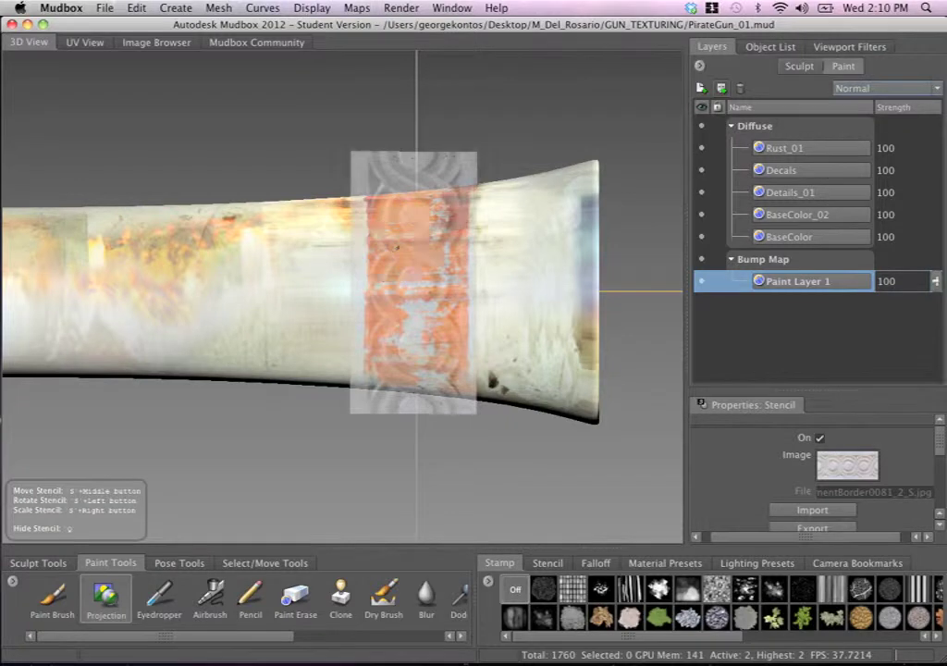
{"action": "key", "text": "q"}
{"action": "key", "text": "q"}
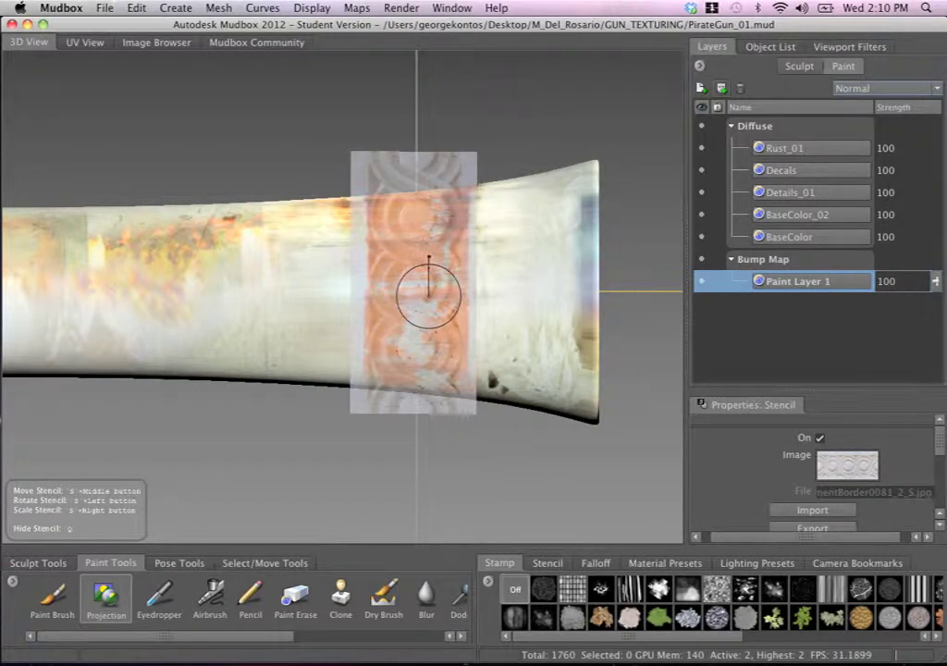
{"action": "key", "text": "q"}
{"action": "mouse_move", "coordinate": [425, 236]}
{"action": "left_mouse_down"}
{"action": "mouse_move", "coordinate": [411, 342]}
{"action": "mouse_move", "coordinate": [384, 368]}
{"action": "mouse_move", "coordinate": [453, 379]}
{"action": "left_mouse_up"}
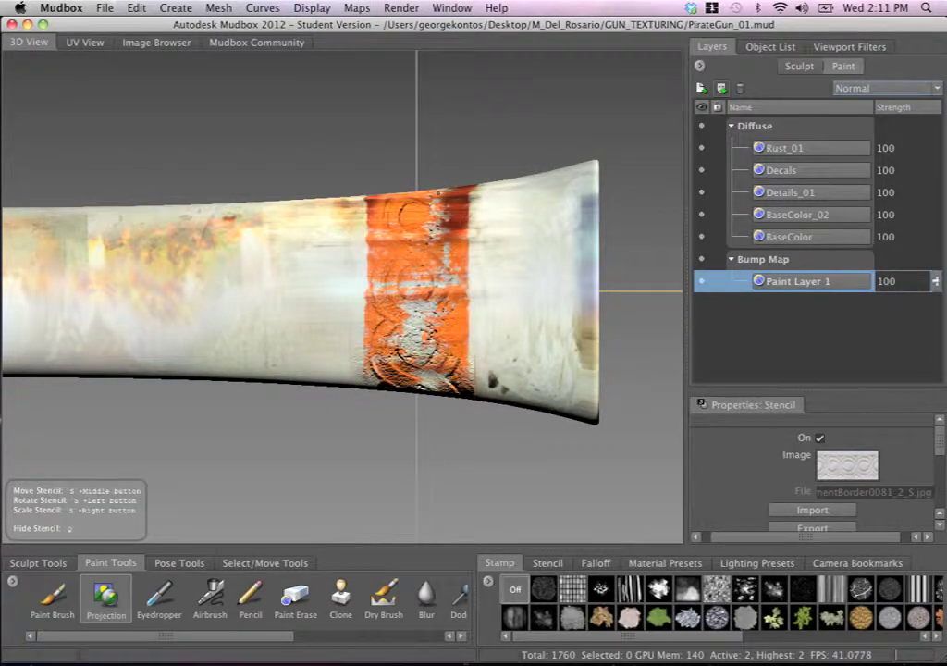
{"action": "key", "text": "q"}
Return to the perspective view, hide the stencil and examine the projected ornament relief along the barrel
{"action": "key", "text": "space"}
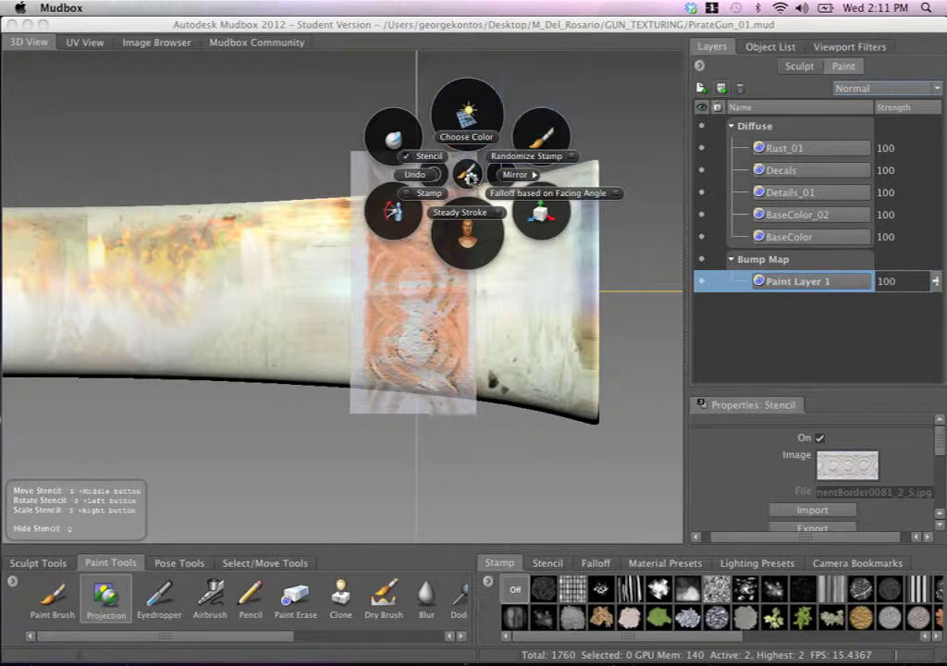
{"action": "key", "text": "space"}
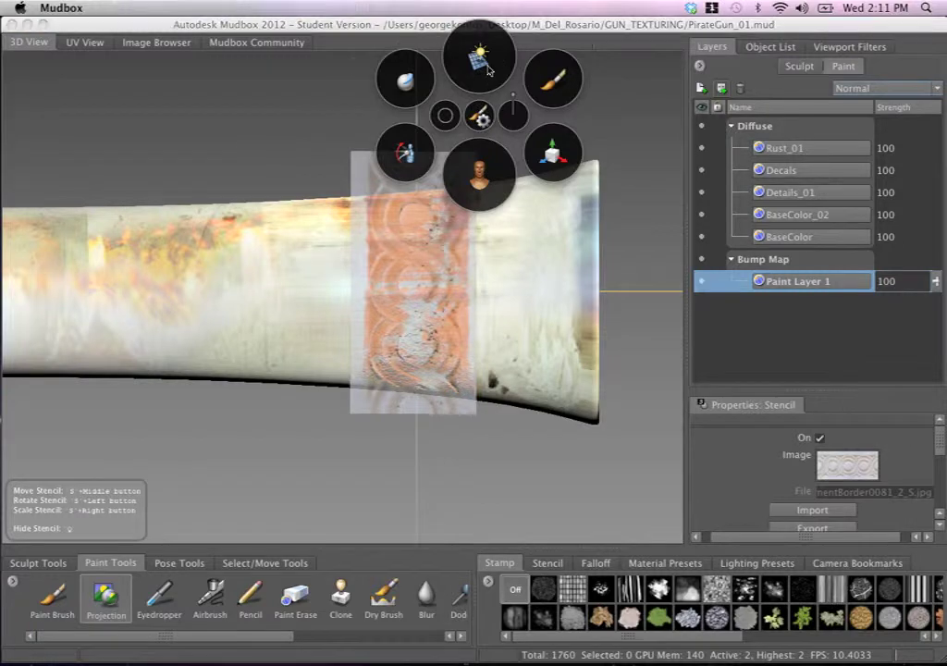
{"action": "left_click_drag", "start_coordinate": [527, 74], "coordinate": [468, 70]}
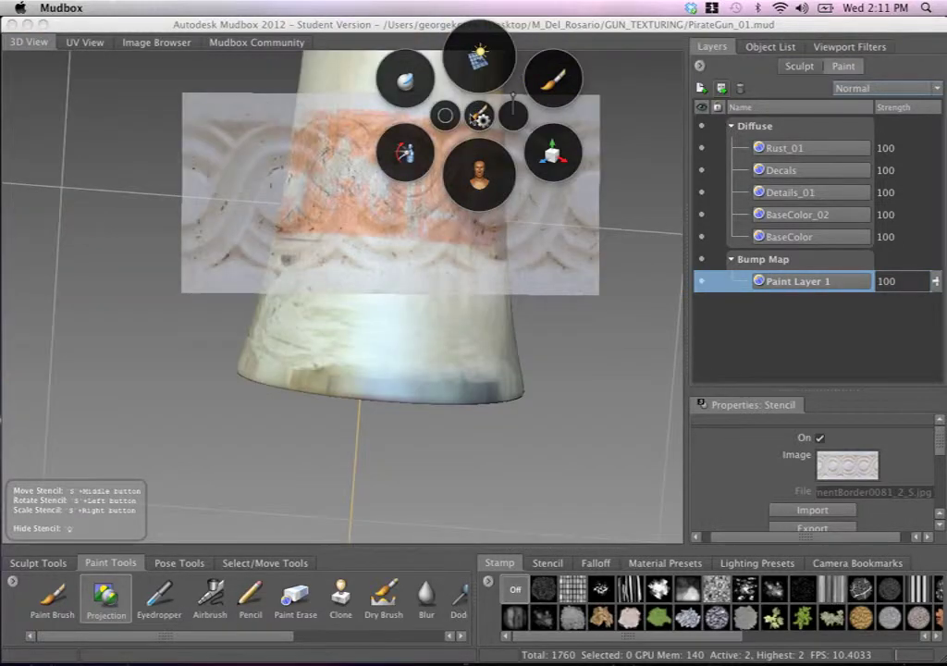
{"action": "mouse_move", "coordinate": [403, 279]}
{"action": "left_mouse_down", "text": "alt"}
{"action": "mouse_move", "coordinate": [303, 218]}
{"action": "mouse_move", "coordinate": [339, 275]}
{"action": "mouse_move", "coordinate": [481, 250]}
{"action": "mouse_move", "coordinate": [357, 202]}
{"action": "mouse_move", "coordinate": [383, 261]}
{"action": "mouse_move", "coordinate": [388, 231]}
{"action": "mouse_move", "coordinate": [411, 342]}
{"action": "left_mouse_up", "text": "alt"}
{"action": "key", "text": "q"}
{"action": "right_click_drag", "start_coordinate": [411, 343], "coordinate": [283, 274], "text": "alt"}
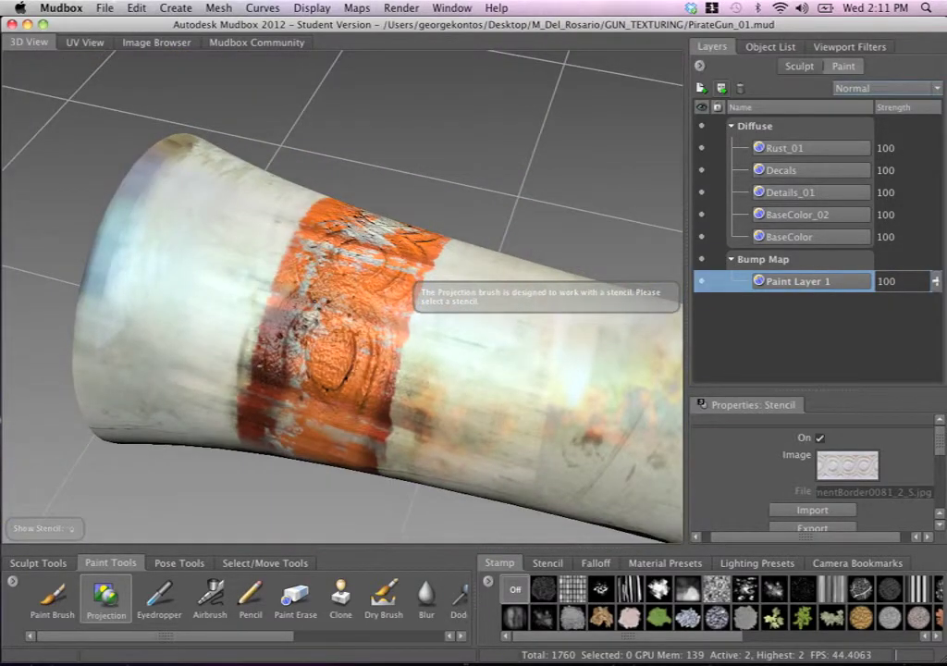
{"action": "left_click_drag", "start_coordinate": [284, 274], "coordinate": [418, 230], "text": "alt"}
{"action": "right_click_drag", "start_coordinate": [418, 231], "coordinate": [308, 224], "text": "alt"}
{"action": "left_click_drag", "start_coordinate": [308, 224], "coordinate": [421, 247], "text": "alt"}
{"action": "middle_click_drag", "start_coordinate": [421, 247], "coordinate": [387, 245], "text": "alt"}
{"action": "left_click_drag", "start_coordinate": [386, 245], "coordinate": [203, 53], "text": "alt"}
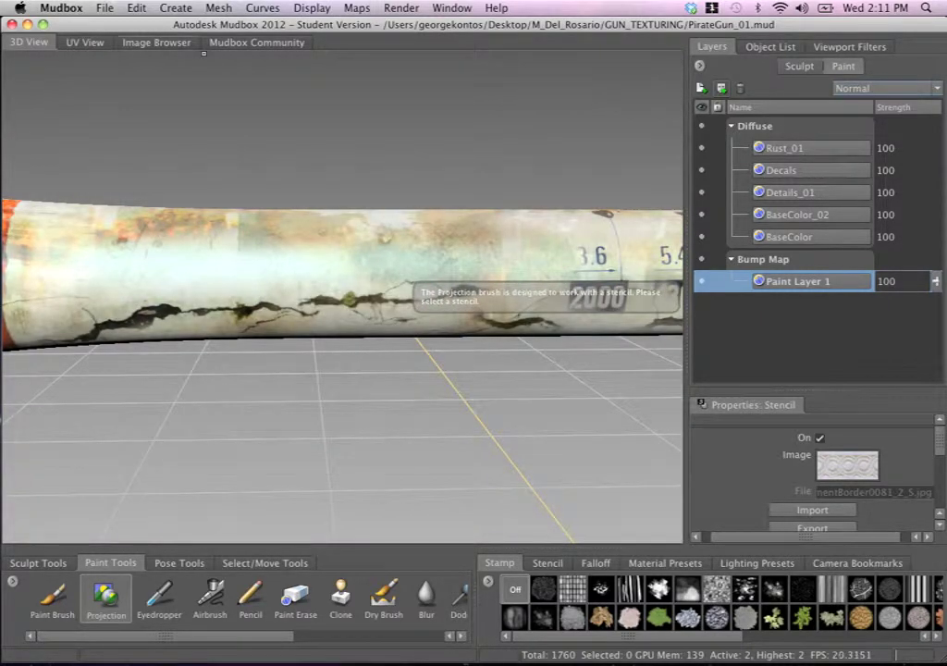
Load MetalPlatesPainted0014_6_M.jpg from the texture images as the perspective view's stencil
{"action": "left_click", "coordinate": [146, 41]}
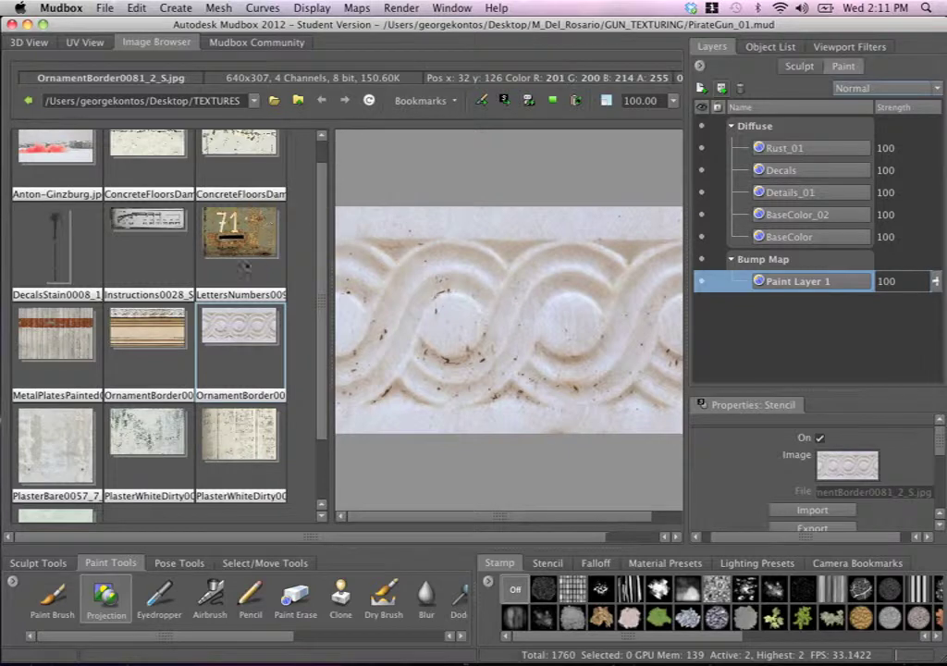
{"action": "left_click", "coordinate": [67, 342]}
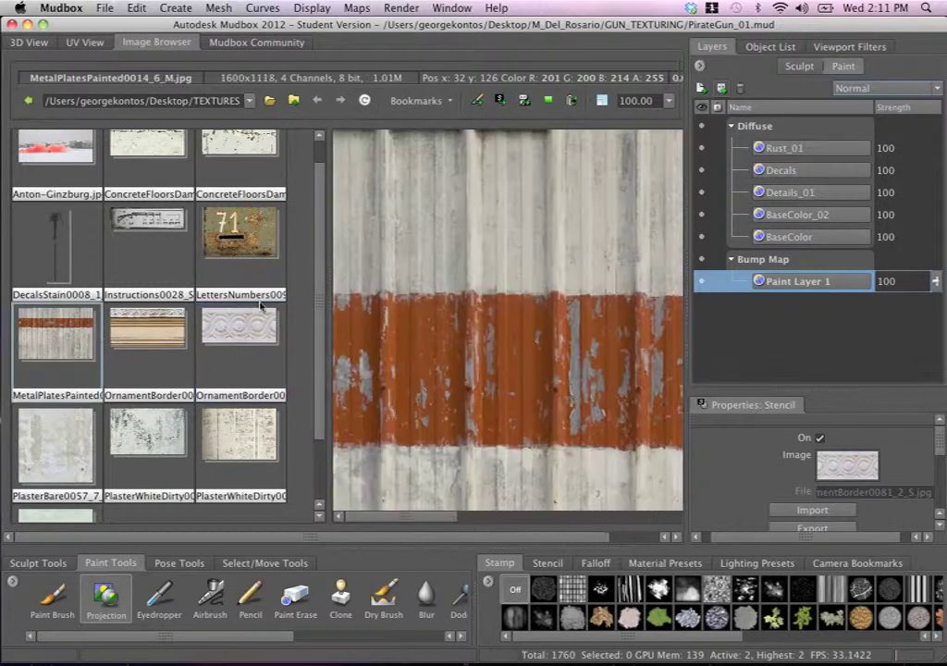
{"action": "left_click", "coordinate": [35, 43]}
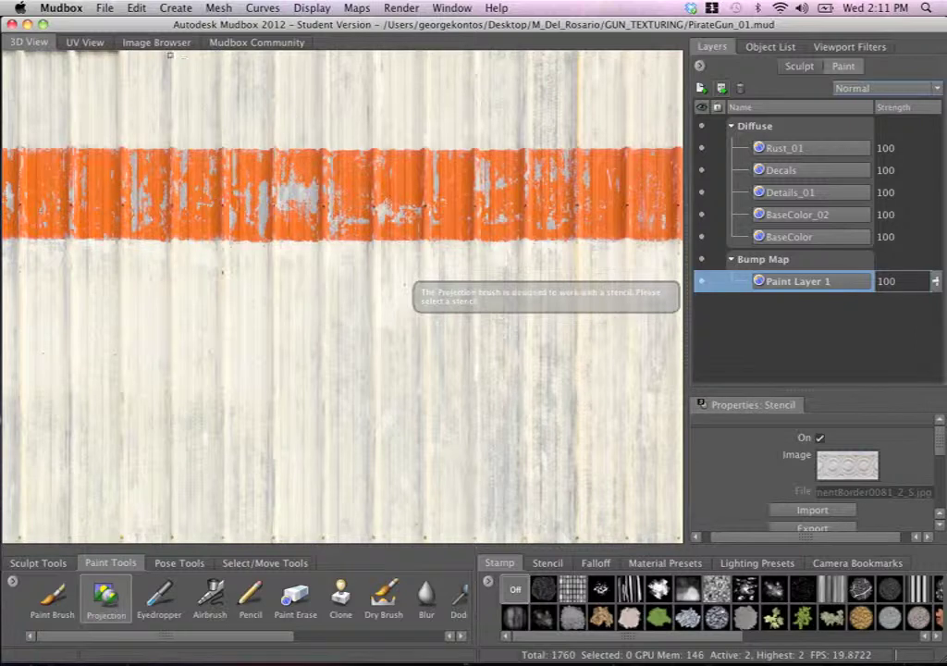
{"action": "left_click", "coordinate": [158, 43]}
{"action": "left_click", "coordinate": [35, 43]}
{"action": "left_click", "coordinate": [157, 43]}
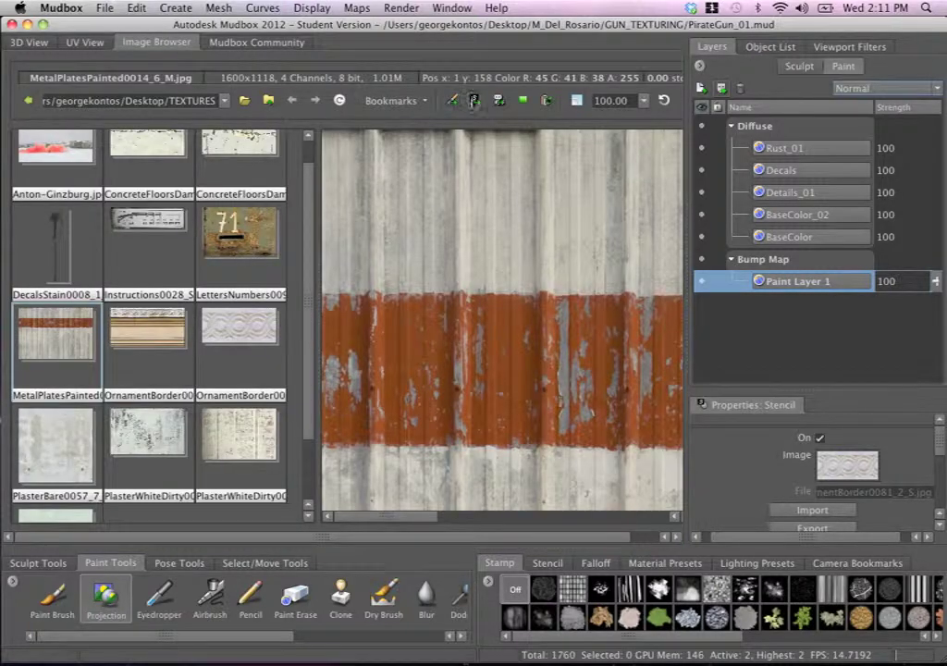
{"action": "left_click", "coordinate": [37, 44]}
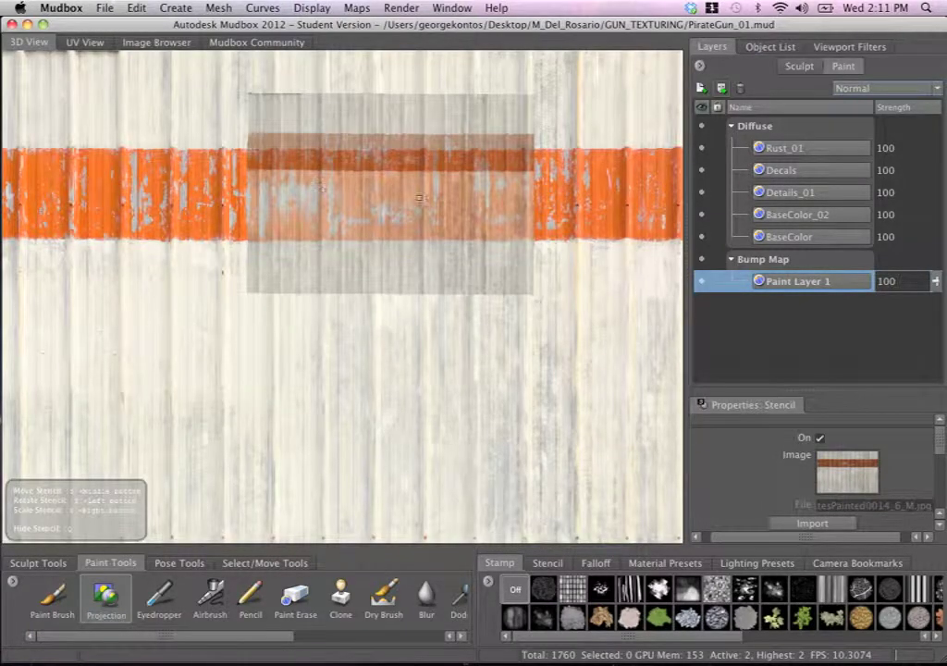
Hide the ImagePlane under the Perspective camera
{"action": "left_click", "coordinate": [766, 47]}
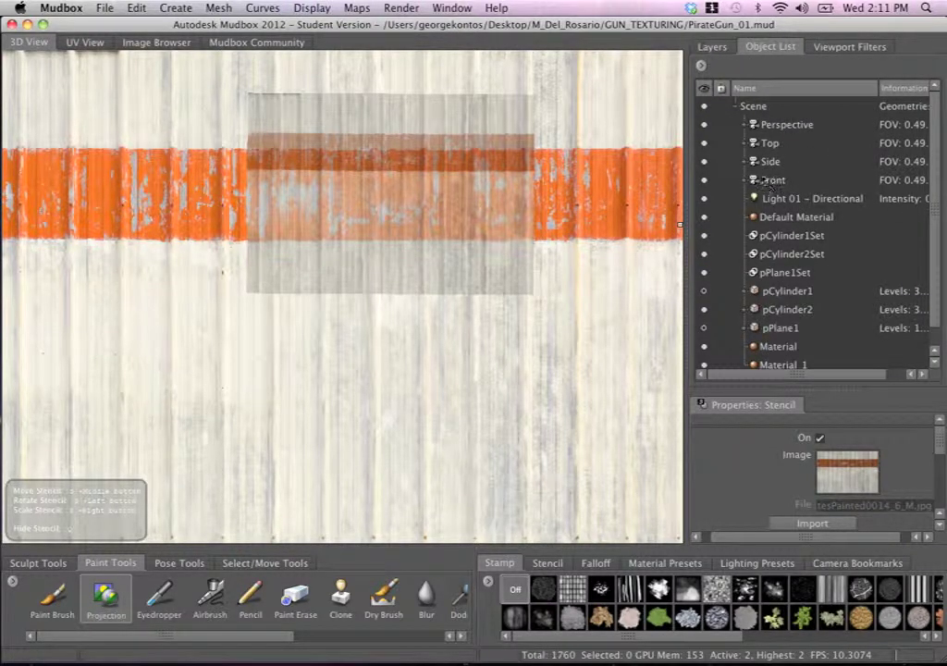
{"action": "left_click", "coordinate": [772, 123]}
{"action": "left_click", "coordinate": [744, 124]}
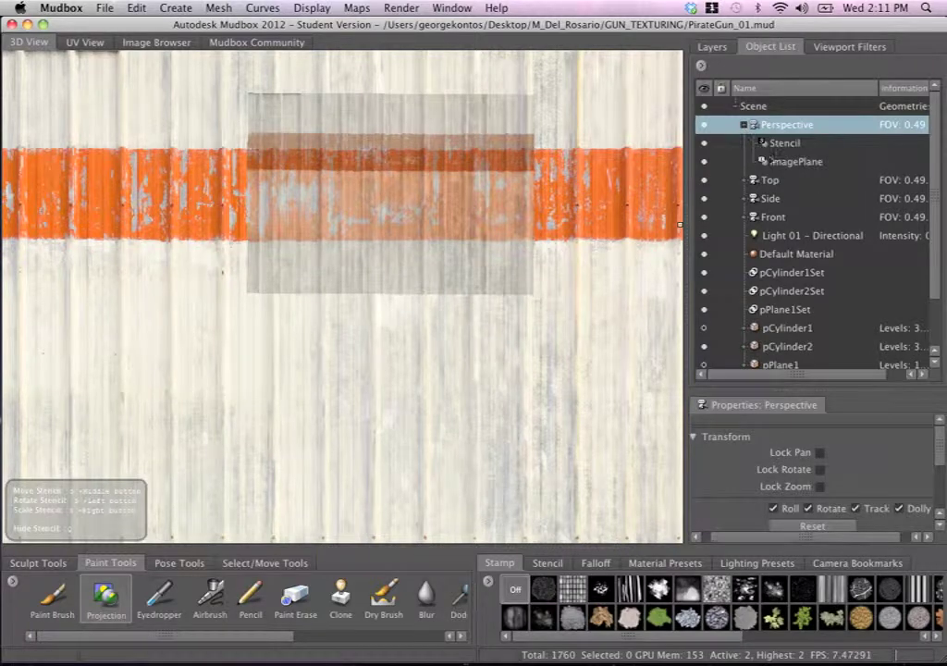
{"action": "left_click", "coordinate": [786, 161]}
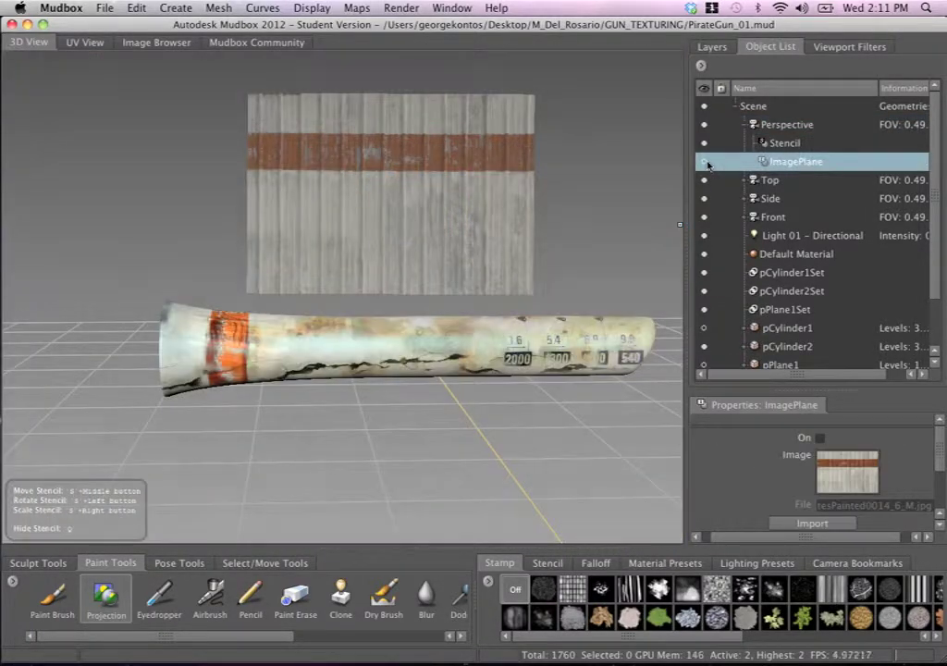
{"action": "left_click", "coordinate": [706, 162]}
Activate the Projection tool and rotate the metal plates stencil a quarter turn and enlarge it over the barrel's flared end
{"action": "left_click_drag", "start_coordinate": [403, 235], "coordinate": [390, 302], "text": "alt"}
{"action": "middle_click_drag", "start_coordinate": [274, 323], "coordinate": [375, 180], "text": "alt"}
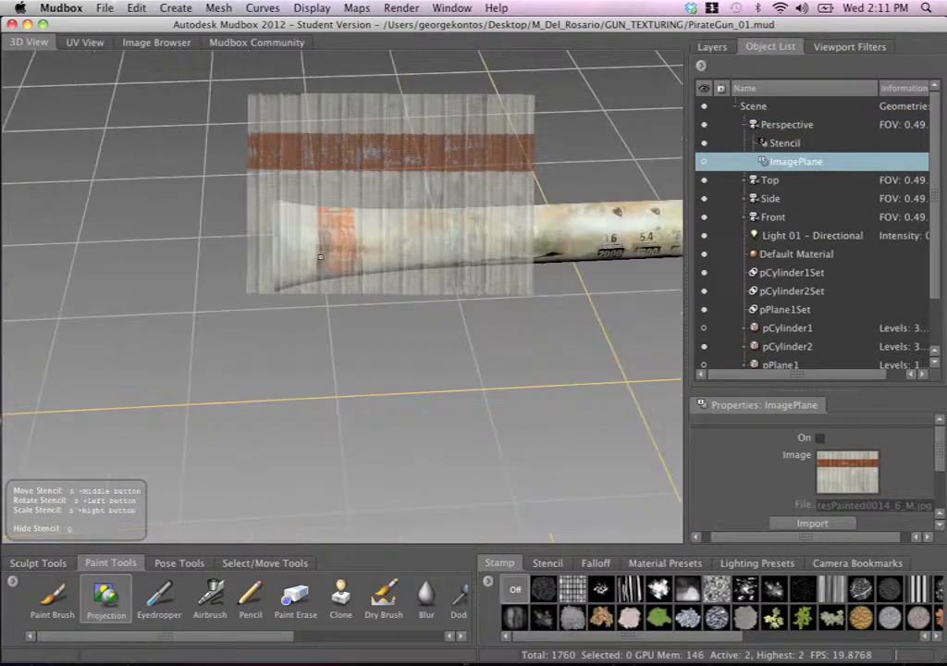
{"action": "right_click_drag", "start_coordinate": [231, 243], "coordinate": [304, 244], "text": "alt"}
{"action": "right_click_drag", "start_coordinate": [173, 168], "coordinate": [201, 160], "text": "alt"}
{"action": "middle_click_drag", "start_coordinate": [247, 227], "coordinate": [245, 290], "text": "alt"}
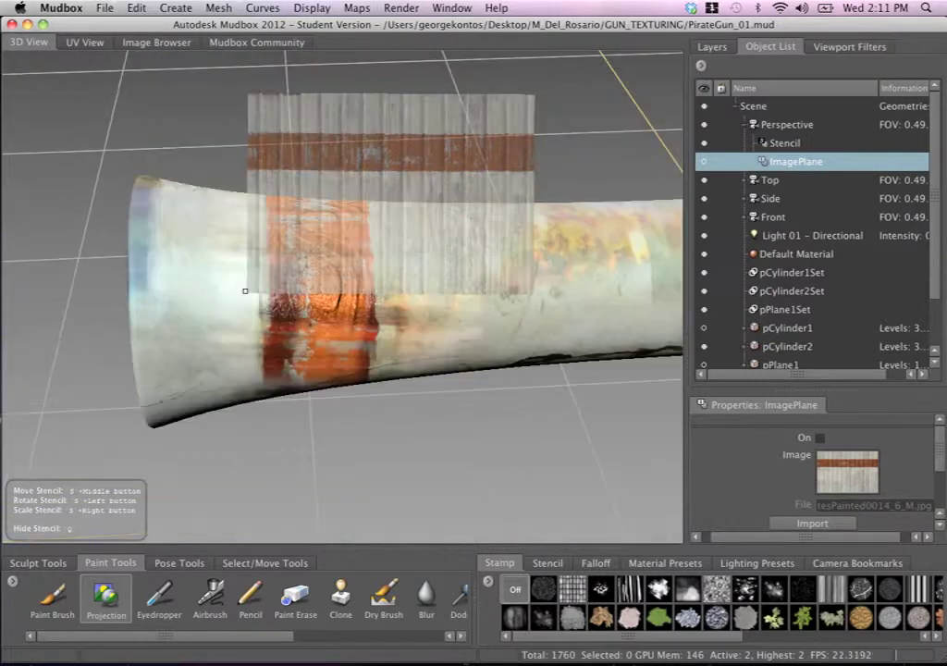
{"action": "left_click", "coordinate": [109, 603]}
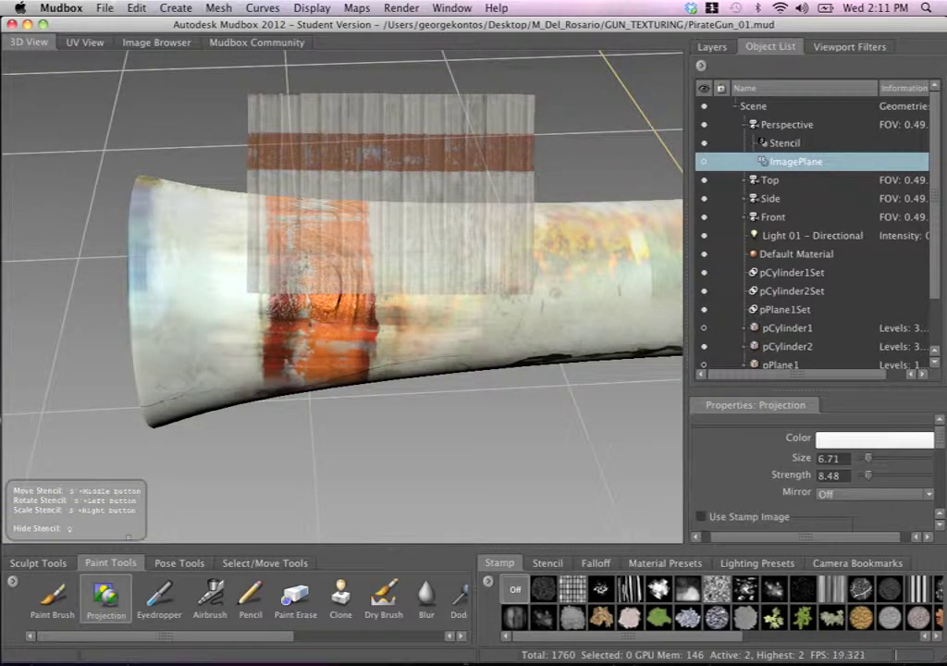
{"action": "mouse_move", "coordinate": [360, 231]}
{"action": "left_mouse_down"}
{"action": "mouse_move", "coordinate": [440, 213]}
{"action": "mouse_move", "coordinate": [381, 209]}
{"action": "left_mouse_up"}
{"action": "right_click_drag", "start_coordinate": [368, 209], "coordinate": [423, 204]}
{"action": "left_click_drag", "start_coordinate": [424, 204], "coordinate": [418, 211]}
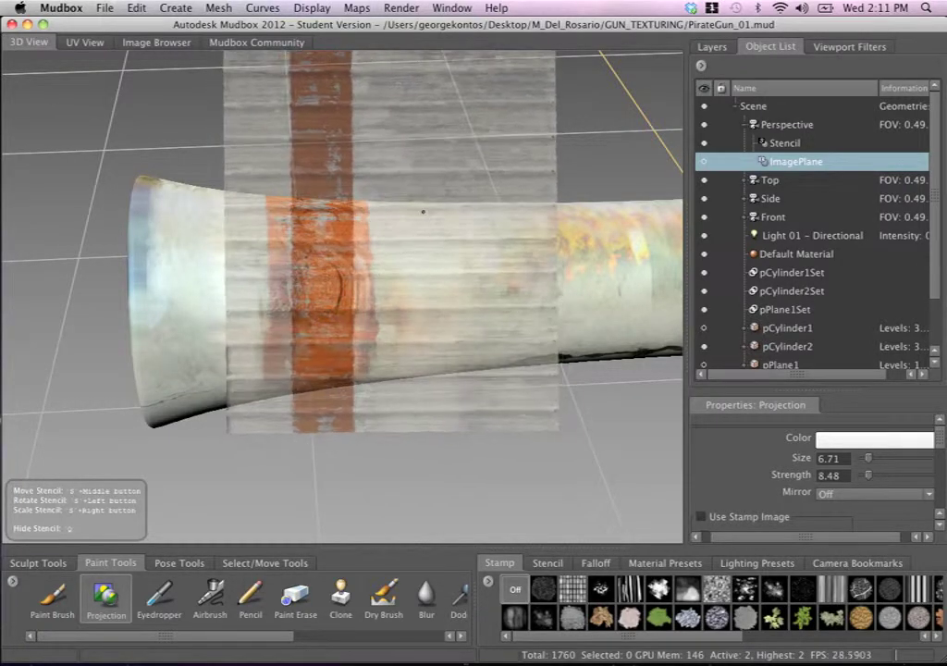
Scale and move the metal plates stencil so its painted stripe lines up with the barrel's orange band
{"action": "middle_click_drag", "start_coordinate": [418, 212], "coordinate": [388, 258]}
{"action": "right_click_drag", "start_coordinate": [387, 258], "coordinate": [444, 259]}
{"action": "middle_click_drag", "start_coordinate": [398, 263], "coordinate": [440, 274]}
{"action": "right_click_drag", "start_coordinate": [440, 275], "coordinate": [468, 292]}
{"action": "middle_click_drag", "start_coordinate": [422, 269], "coordinate": [453, 268]}
{"action": "right_click_drag", "start_coordinate": [453, 267], "coordinate": [401, 280]}
{"action": "mouse_move", "coordinate": [400, 280]}
{"action": "left_mouse_down", "text": "alt"}
{"action": "mouse_move", "coordinate": [370, 281]}
{"action": "mouse_move", "coordinate": [391, 283]}
{"action": "left_mouse_up", "text": "alt"}
{"action": "mouse_move", "coordinate": [362, 271]}
{"action": "middle_mouse_down"}
{"action": "mouse_move", "coordinate": [375, 269]}
{"action": "mouse_move", "coordinate": [347, 270]}
{"action": "middle_mouse_up"}
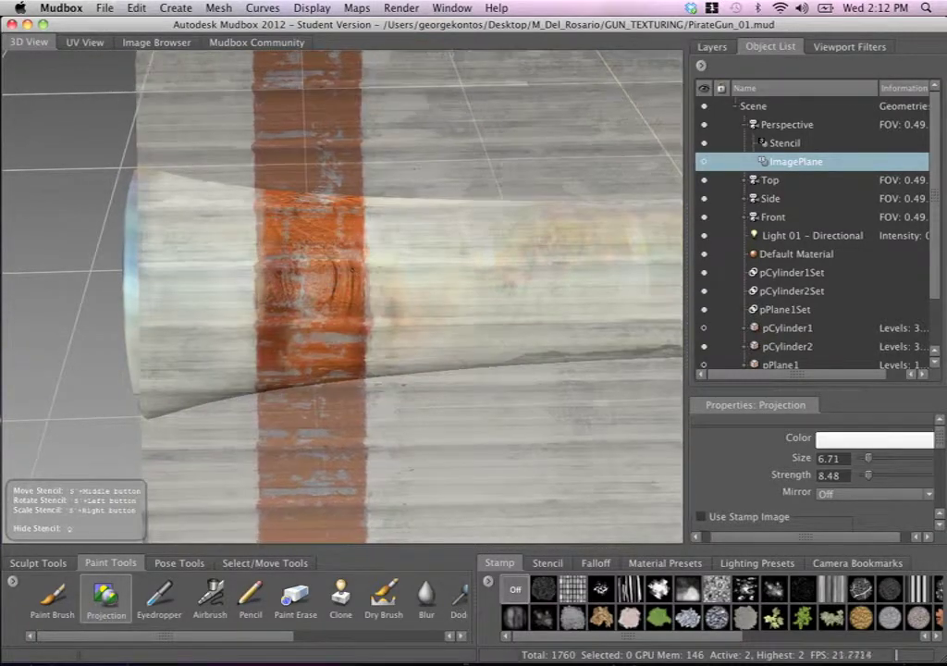
Try projecting the metal plates texture onto the orange band's bump layer at strength 8.48, and adjust the brush
{"action": "key", "text": "q"}
{"action": "key", "text": "q"}
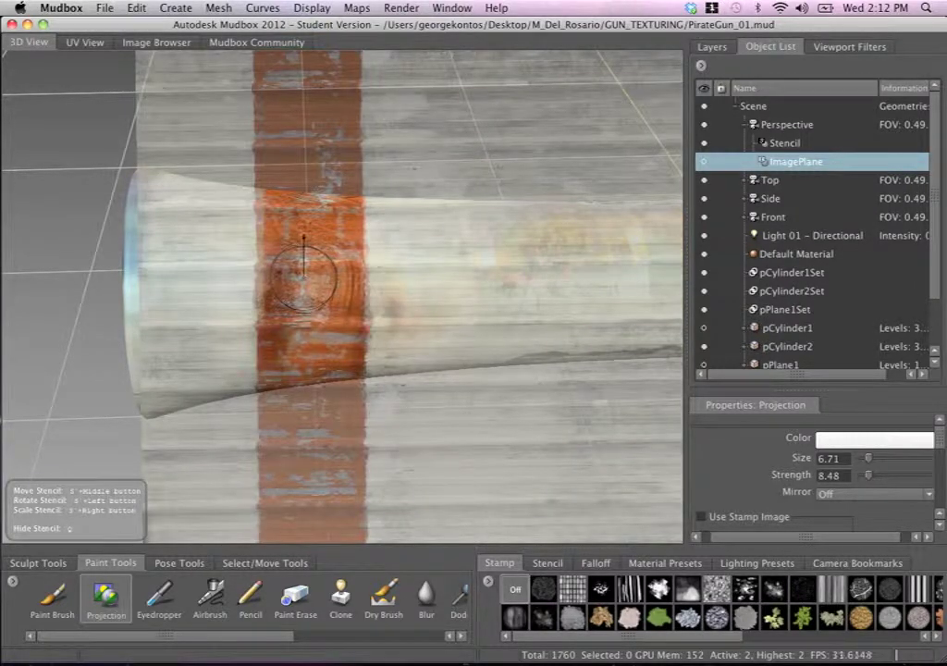
{"action": "key", "text": "q"}
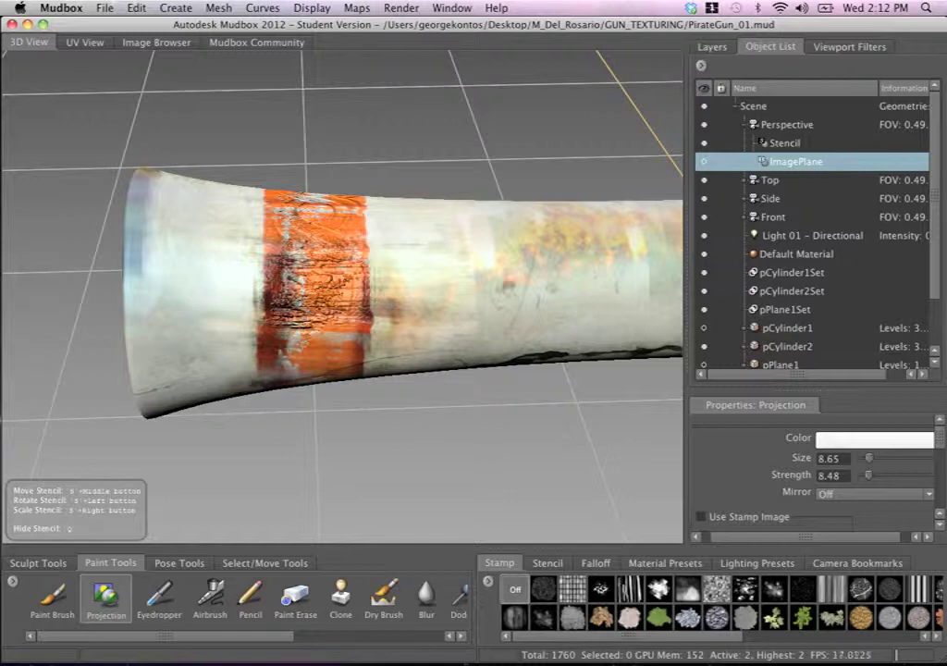
{"action": "left_click_drag", "start_coordinate": [306, 230], "coordinate": [266, 199]}
{"action": "key", "text": "b"}
{"action": "mouse_move", "coordinate": [320, 237]}
{"action": "left_mouse_down"}
{"action": "mouse_move", "coordinate": [291, 237]}
{"action": "mouse_move", "coordinate": [352, 237]}
{"action": "mouse_move", "coordinate": [322, 225]}
{"action": "mouse_move", "coordinate": [323, 237]}
{"action": "left_mouse_up"}
{"action": "key", "text": "m"}
Erase the bump paint from the orange band with the Paint Erase brush at size 15.31 and strength 100
{"action": "left_click", "coordinate": [298, 598]}
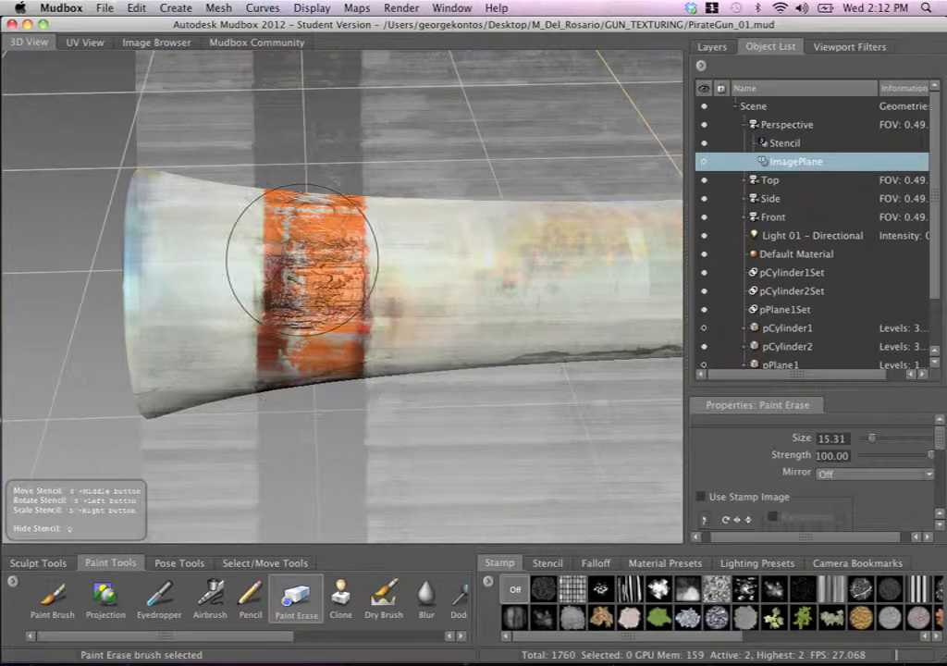
{"action": "key", "text": "q"}
{"action": "mouse_move", "coordinate": [303, 256]}
{"action": "left_mouse_down"}
{"action": "mouse_move", "coordinate": [323, 263]}
{"action": "mouse_move", "coordinate": [320, 218]}
{"action": "mouse_move", "coordinate": [292, 214]}
{"action": "left_mouse_up"}
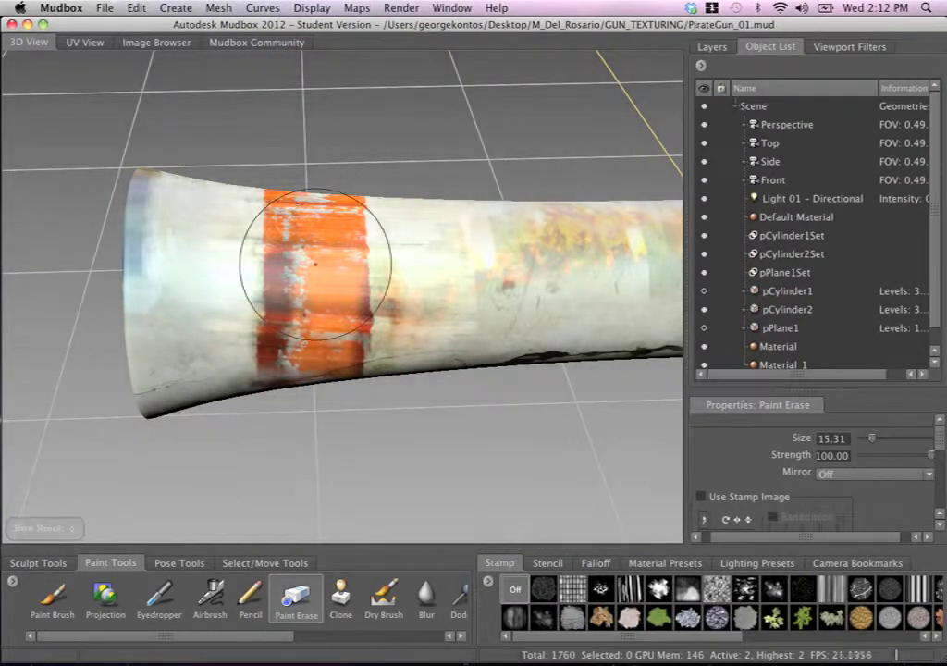
{"action": "key", "text": "q"}
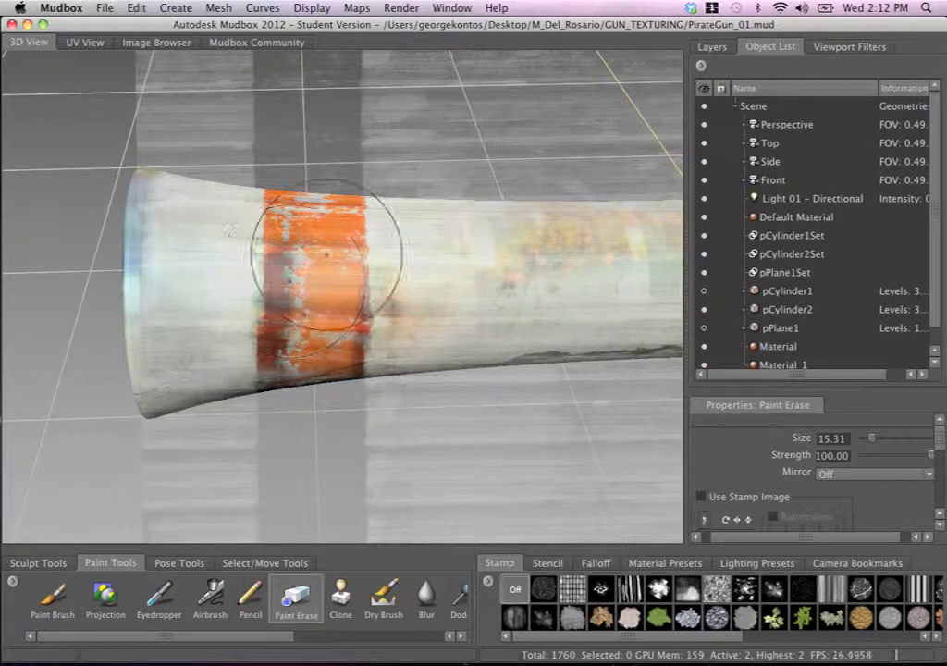
Project the metal plates texture lightly over the flared end with the Projection brush at size 14.49 and strength 2.89
{"action": "left_click", "coordinate": [106, 599]}
{"action": "mouse_move", "coordinate": [326, 285]}
{"action": "left_mouse_down", "text": "alt"}
{"action": "mouse_move", "coordinate": [326, 301]}
{"action": "mouse_move", "coordinate": [323, 292]}
{"action": "mouse_move", "coordinate": [308, 306]}
{"action": "mouse_move", "coordinate": [312, 291]}
{"action": "mouse_move", "coordinate": [307, 309]}
{"action": "left_mouse_up", "text": "alt"}
{"action": "key", "text": "q"}
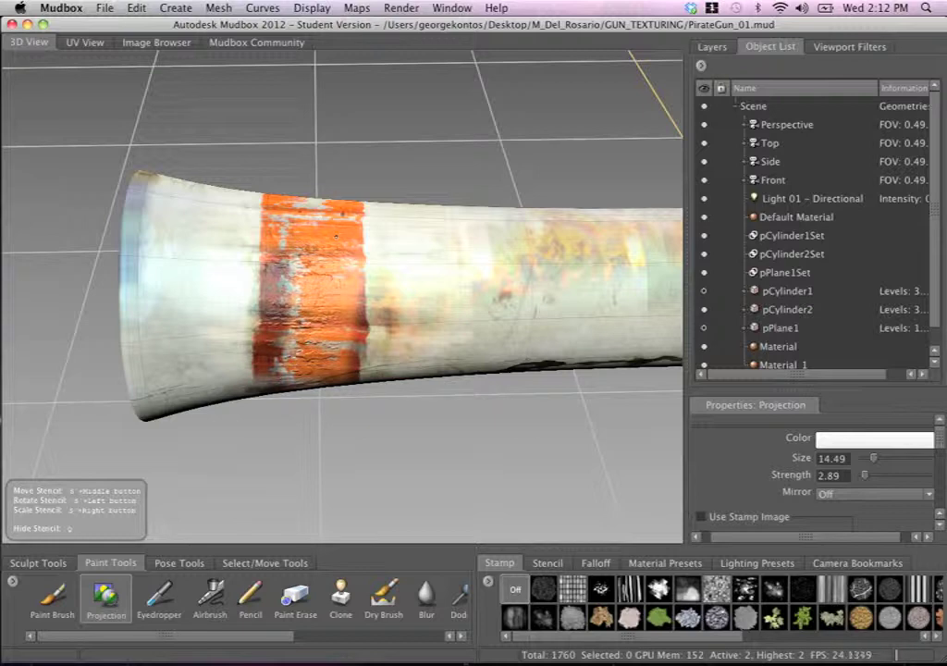
Project the metal plates texture around the remaining sides of the orange band with the Projection brush at size 14.49 and strength 2.89
{"action": "key", "text": "q"}
{"action": "left_click_drag", "start_coordinate": [307, 309], "coordinate": [149, 235], "text": "alt"}
{"action": "left_click_drag", "start_coordinate": [330, 211], "coordinate": [301, 217], "text": "alt"}
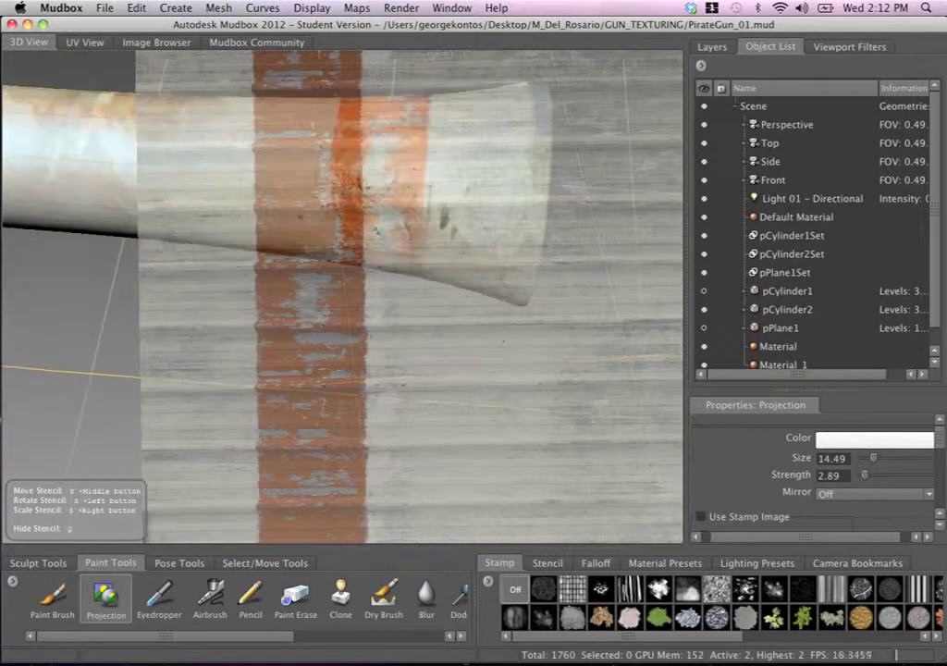
{"action": "middle_click_drag", "start_coordinate": [297, 226], "coordinate": [274, 231], "text": "alt"}
{"action": "left_click_drag", "start_coordinate": [274, 232], "coordinate": [314, 259], "text": "alt"}
{"action": "key", "text": "q"}
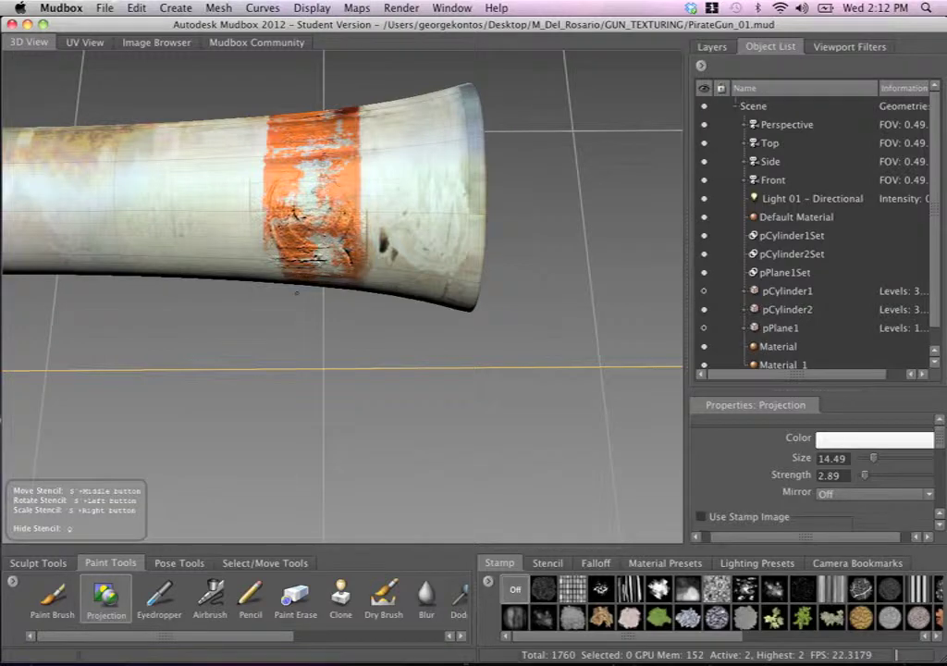
{"action": "key", "text": "q"}
{"action": "left_click_drag", "start_coordinate": [297, 293], "coordinate": [317, 190], "text": "alt"}
{"action": "key", "text": "q"}
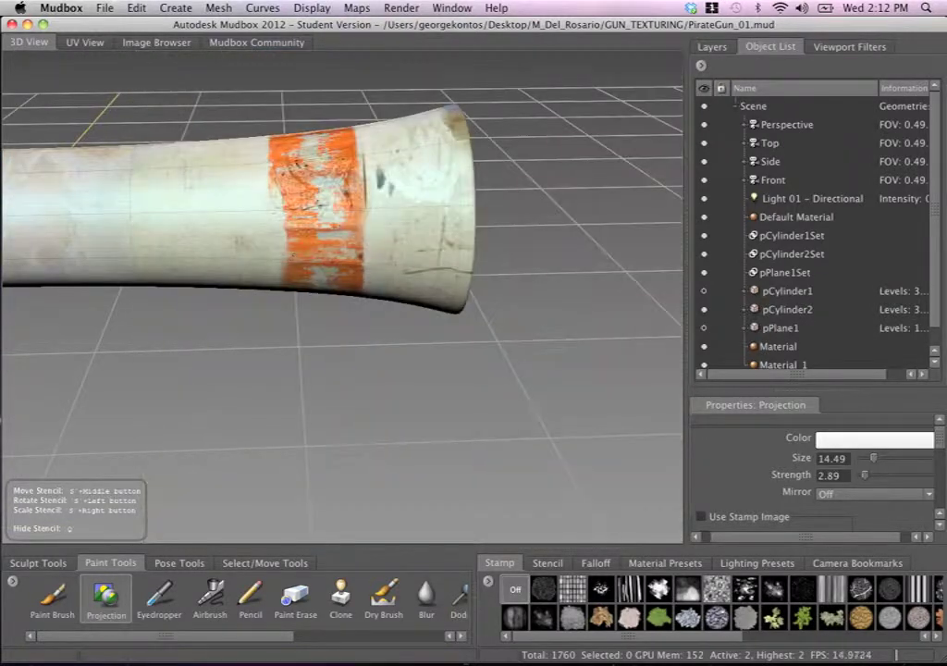
{"action": "key", "text": "q"}
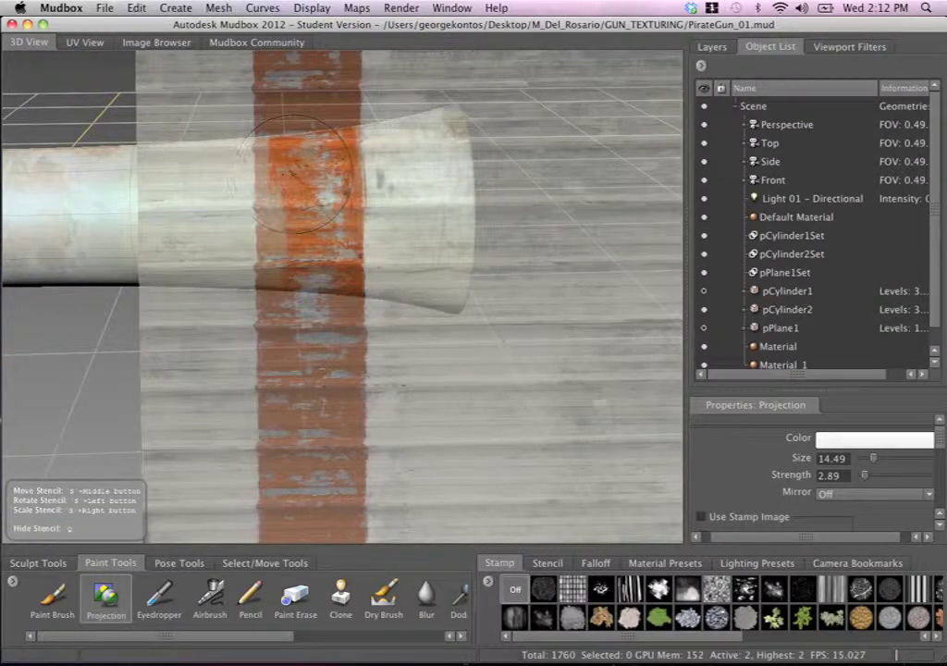
{"action": "key", "text": "space"}
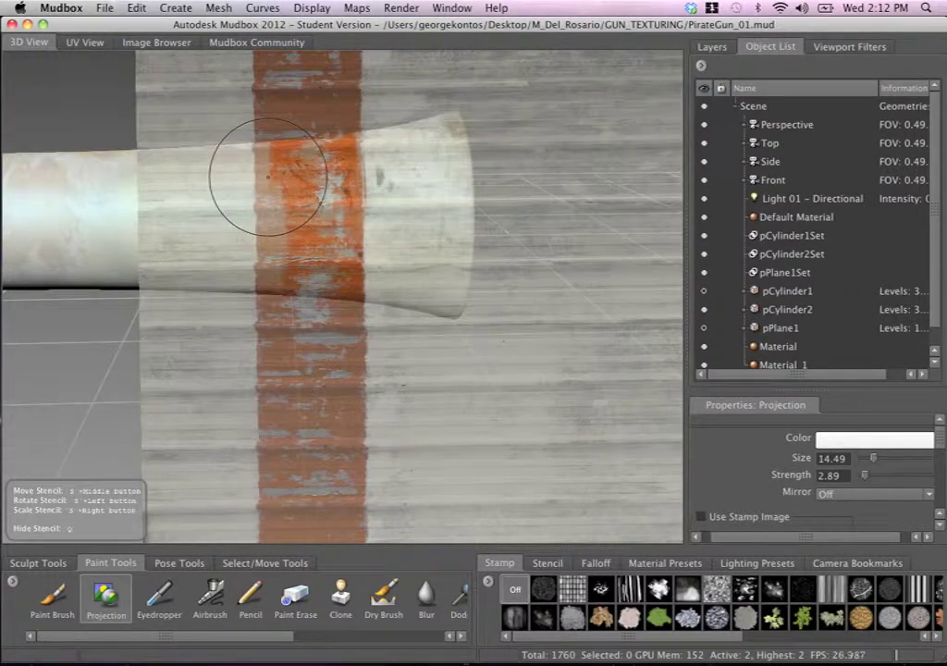
Shrink the metal plates stencil and place it over the barrel's middle section, between the orange band and the 2000 decal
{"action": "key", "text": "q"}
{"action": "middle_click_drag", "start_coordinate": [271, 212], "coordinate": [449, 225], "text": "alt"}
{"action": "left_click_drag", "start_coordinate": [449, 225], "coordinate": [369, 193], "text": "alt"}
{"action": "middle_click_drag", "start_coordinate": [370, 194], "coordinate": [374, 349], "text": "alt"}
{"action": "key", "text": "q"}
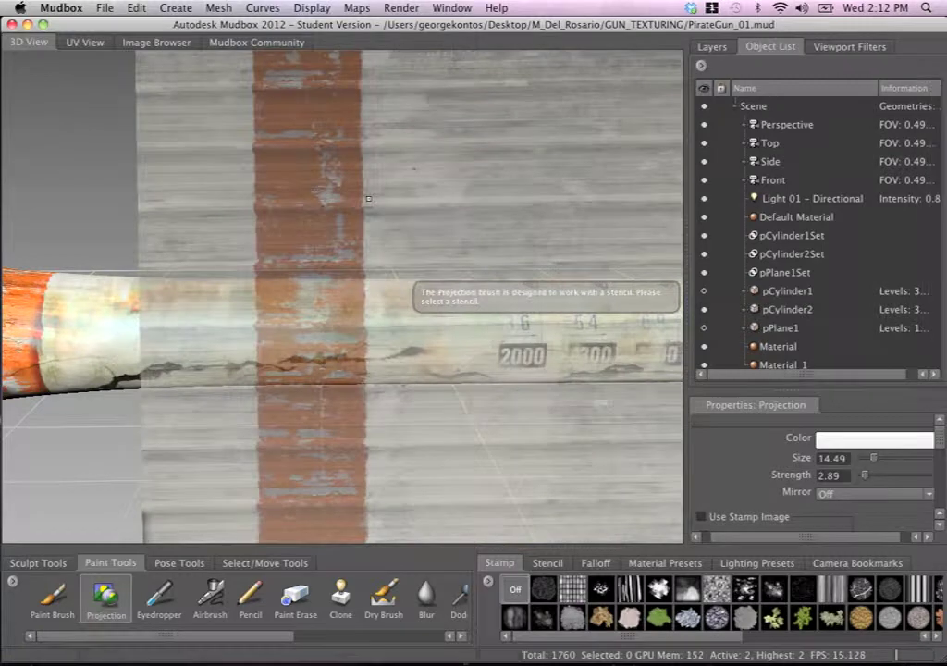
{"action": "left_click_drag", "start_coordinate": [368, 198], "coordinate": [368, 193], "text": "alt"}
{"action": "middle_click_drag", "start_coordinate": [262, 248], "coordinate": [213, 348]}
{"action": "right_click_drag", "start_coordinate": [213, 347], "coordinate": [169, 302]}
{"action": "middle_click_drag", "start_coordinate": [169, 303], "coordinate": [97, 289]}
{"action": "left_click_drag", "start_coordinate": [97, 289], "coordinate": [127, 290]}
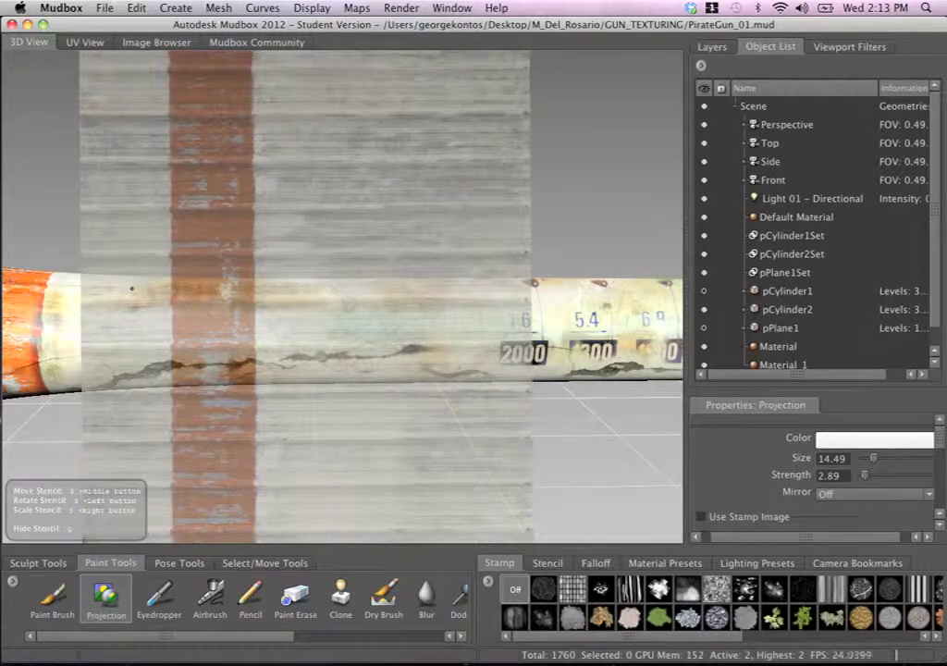
Project the metal plates texture over the side and upper surface of the barrel's middle section at strength 2.89
{"action": "key", "text": "q"}
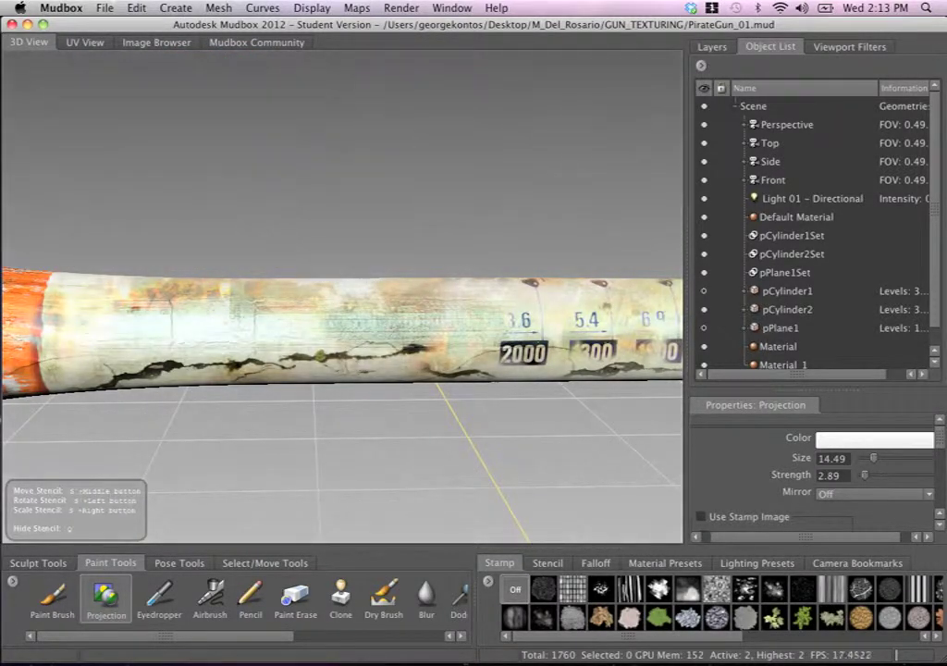
{"action": "key", "text": "q"}
{"action": "left_click_drag", "start_coordinate": [322, 246], "coordinate": [321, 321], "text": "alt"}
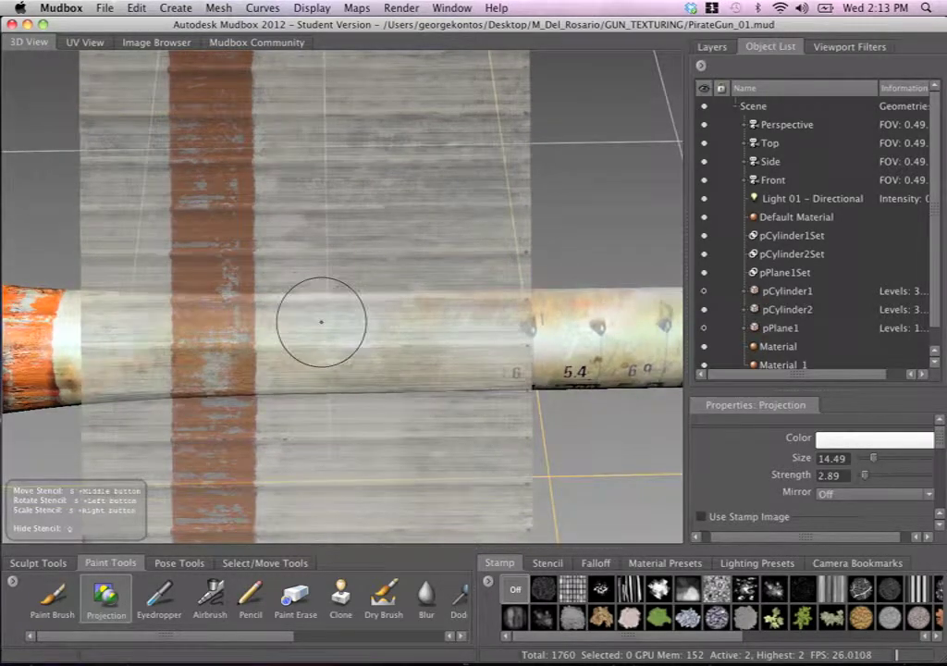
{"action": "key", "text": "q"}
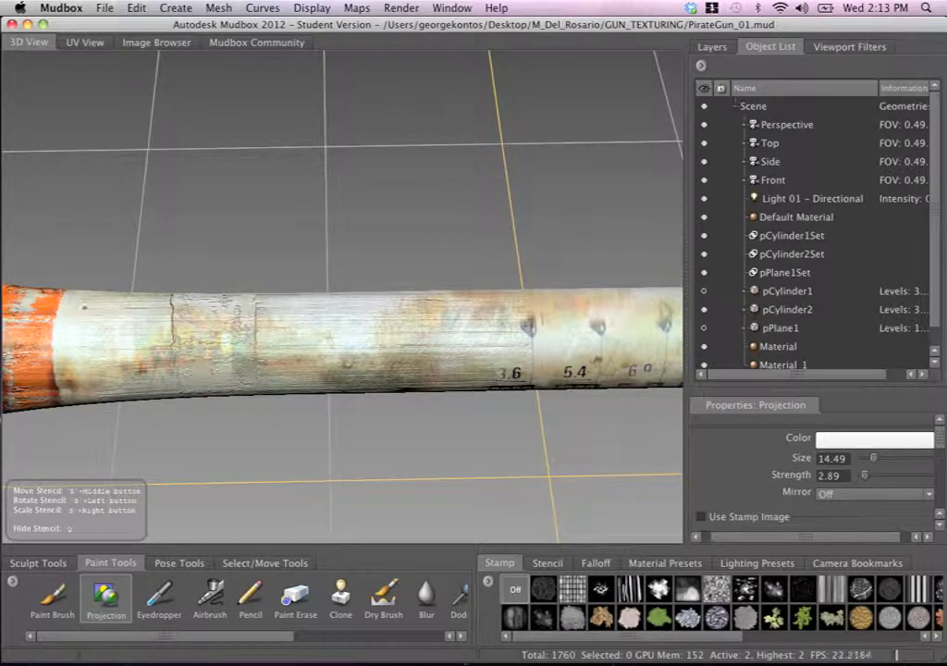
{"action": "key", "text": "q"}
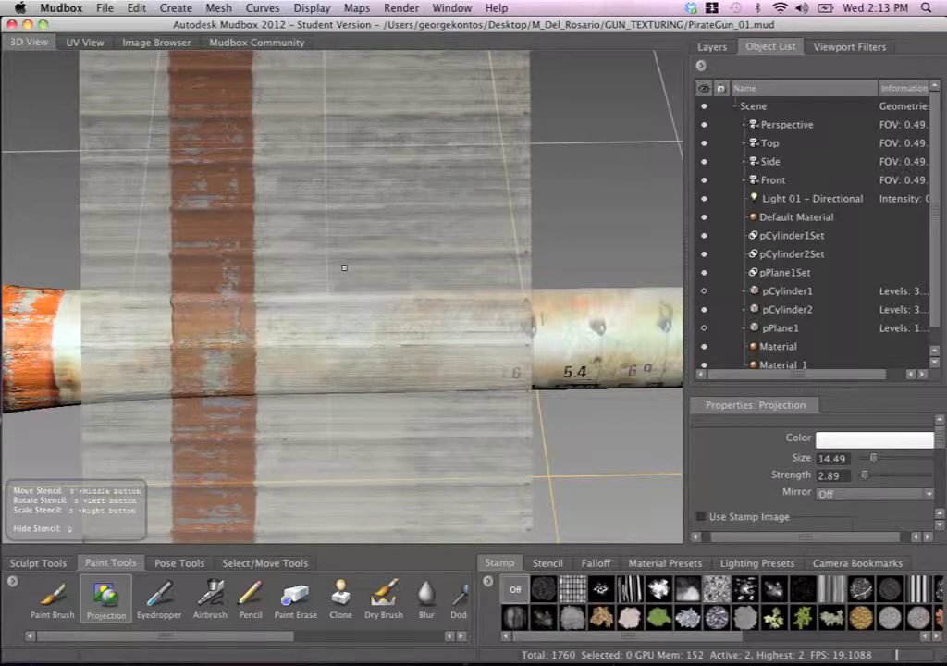
Hide the stencil and examine the projected relief on the barrel's middle section up close and across the whole barrel
{"action": "key", "text": "q"}
{"action": "left_click_drag", "start_coordinate": [345, 268], "coordinate": [262, 245], "text": "alt"}
{"action": "right_click_drag", "start_coordinate": [262, 245], "coordinate": [286, 331], "text": "alt"}
{"action": "left_click_drag", "start_coordinate": [276, 305], "coordinate": [168, 287], "text": "alt"}
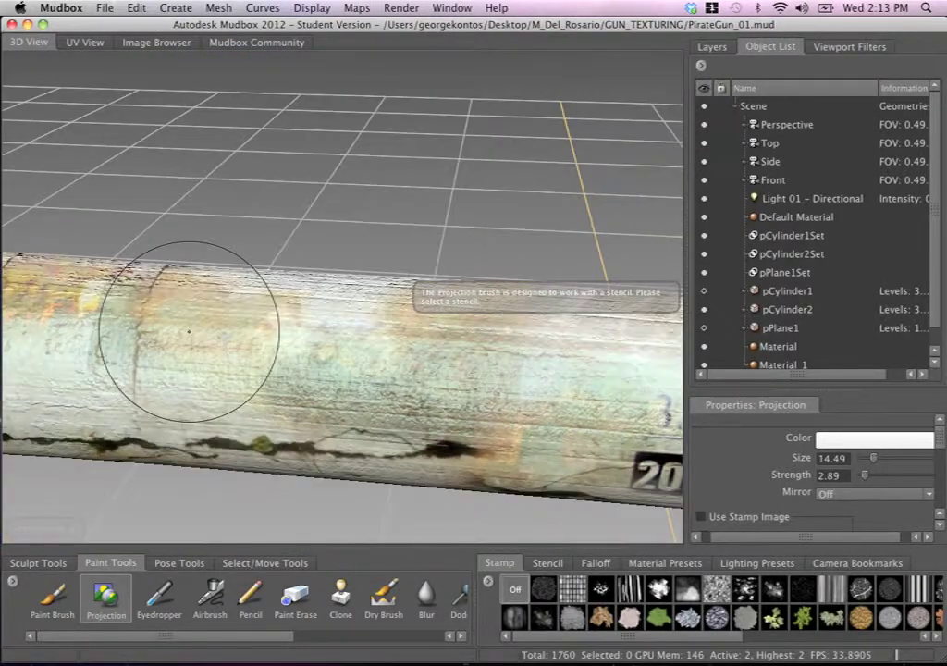
{"action": "left_click_drag", "start_coordinate": [189, 331], "coordinate": [273, 360], "text": "alt"}
{"action": "right_click_drag", "start_coordinate": [273, 359], "coordinate": [217, 258], "text": "alt"}
{"action": "left_click_drag", "start_coordinate": [217, 258], "coordinate": [336, 283], "text": "alt"}
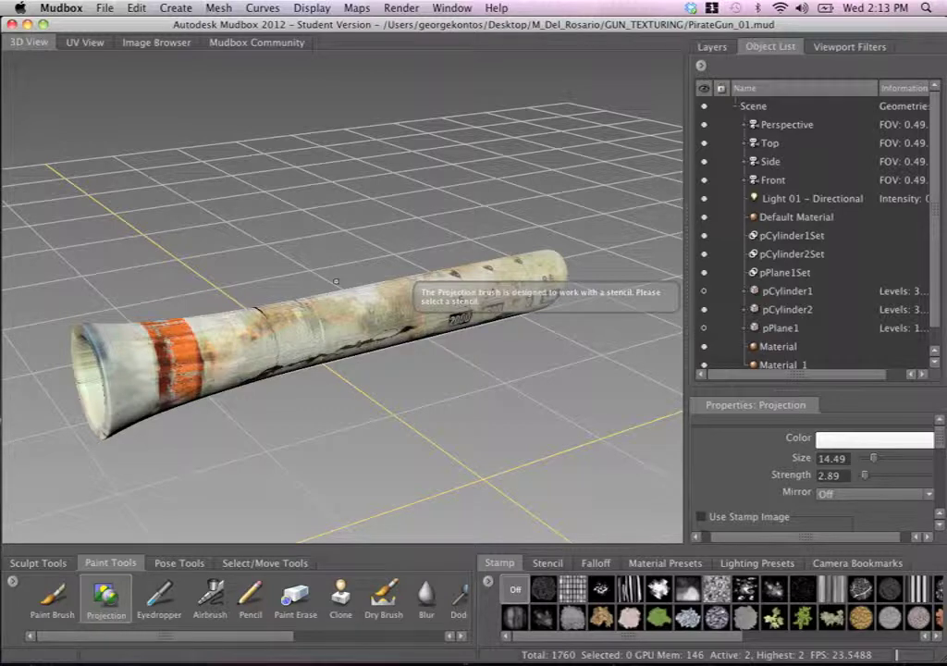
{"action": "right_click_drag", "start_coordinate": [406, 268], "coordinate": [452, 244], "text": "alt"}
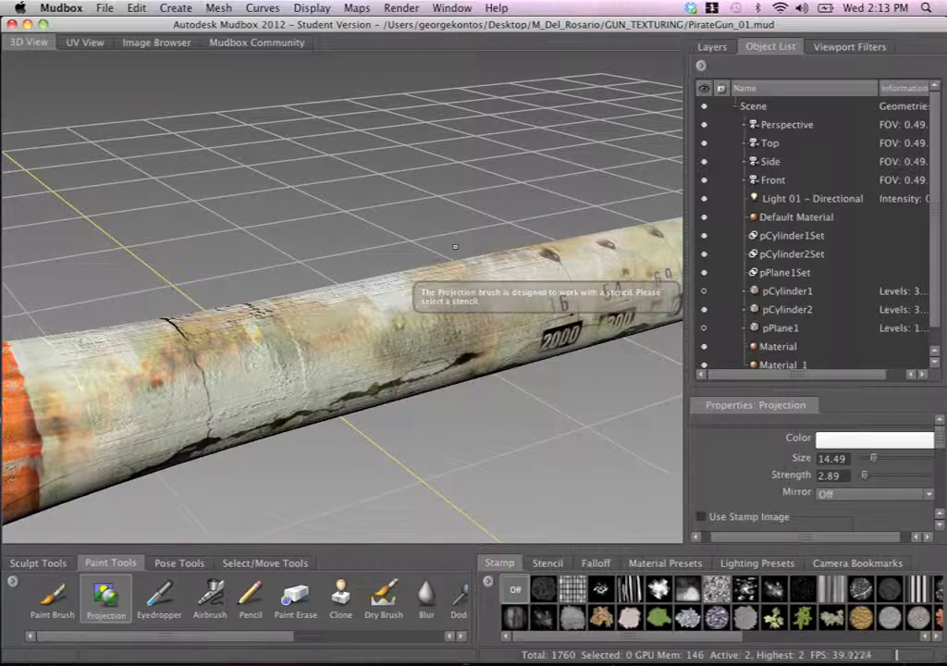